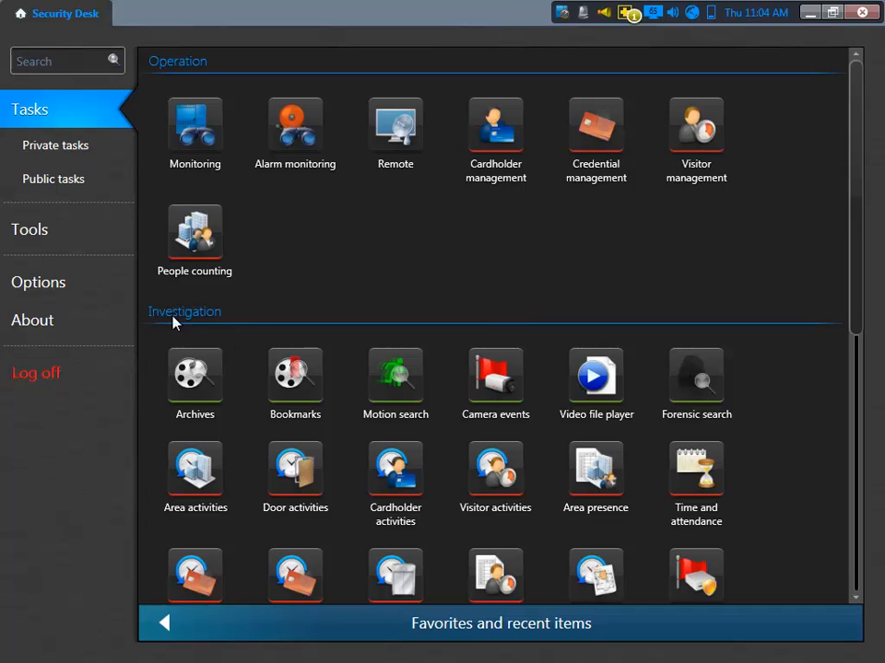
Search the tasks for "area" and create an Area activities task with its default name
left_click(46, 58)
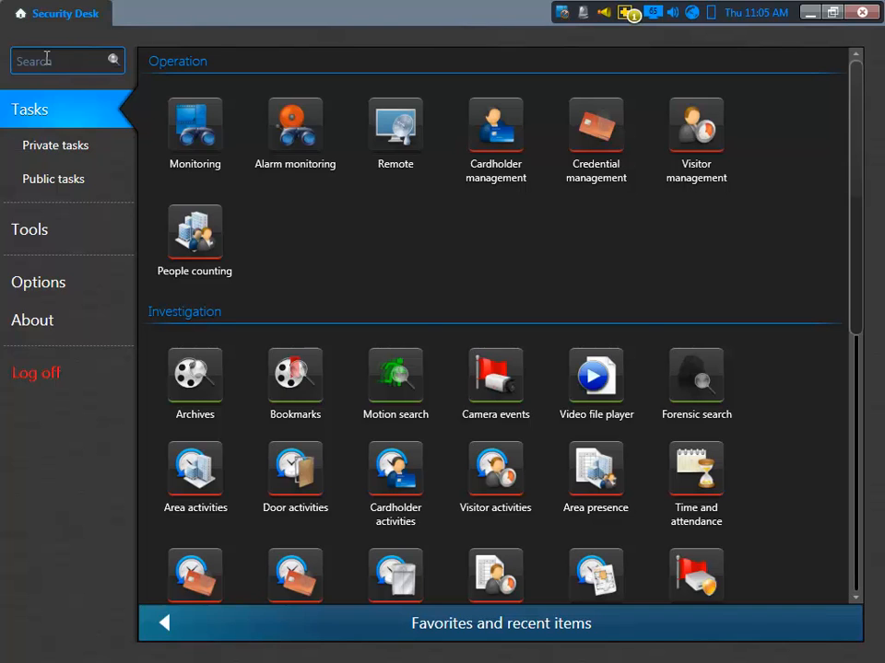
type("area")
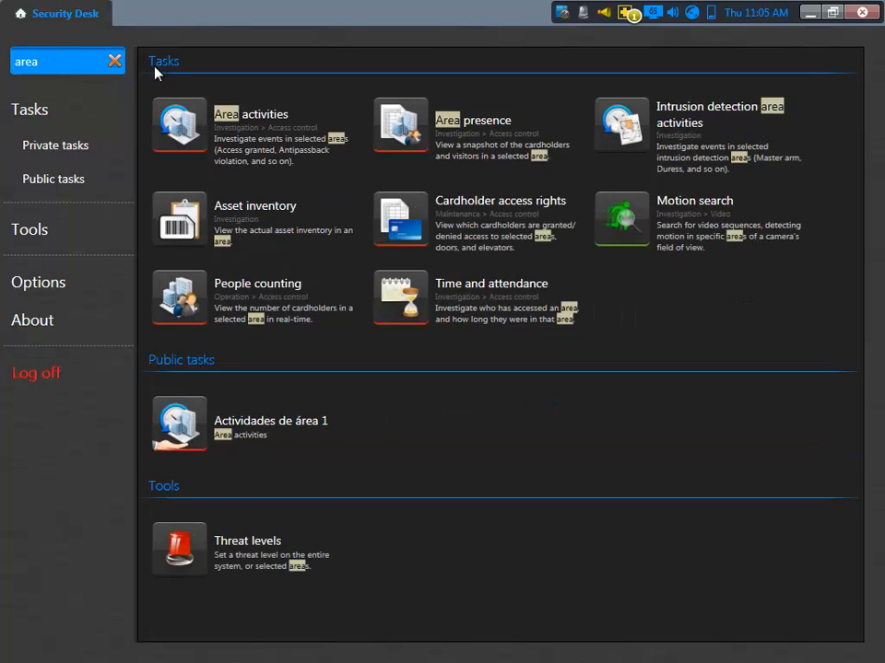
mouse_move(185, 98)
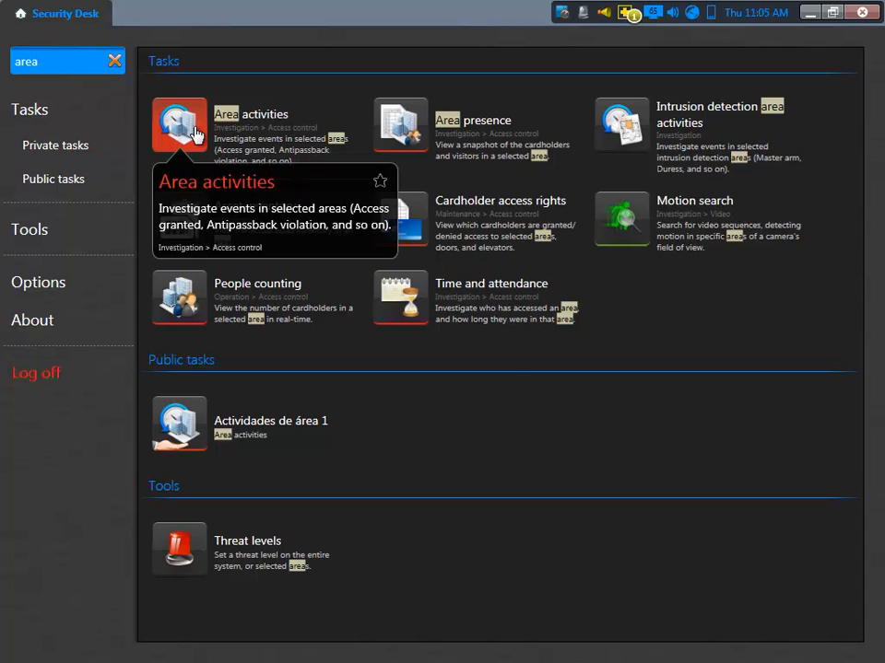
left_click(195, 134)
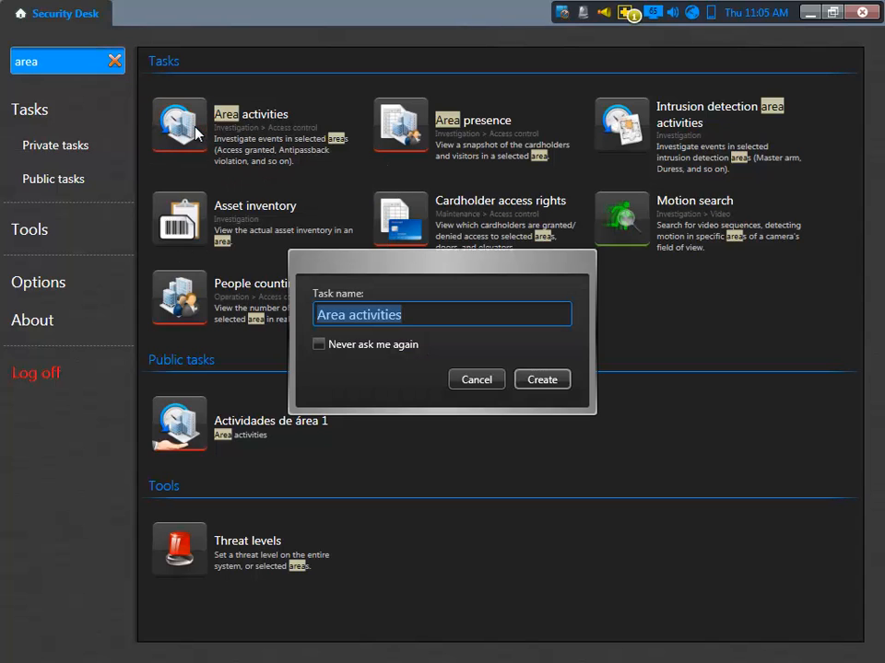
left_click(543, 380)
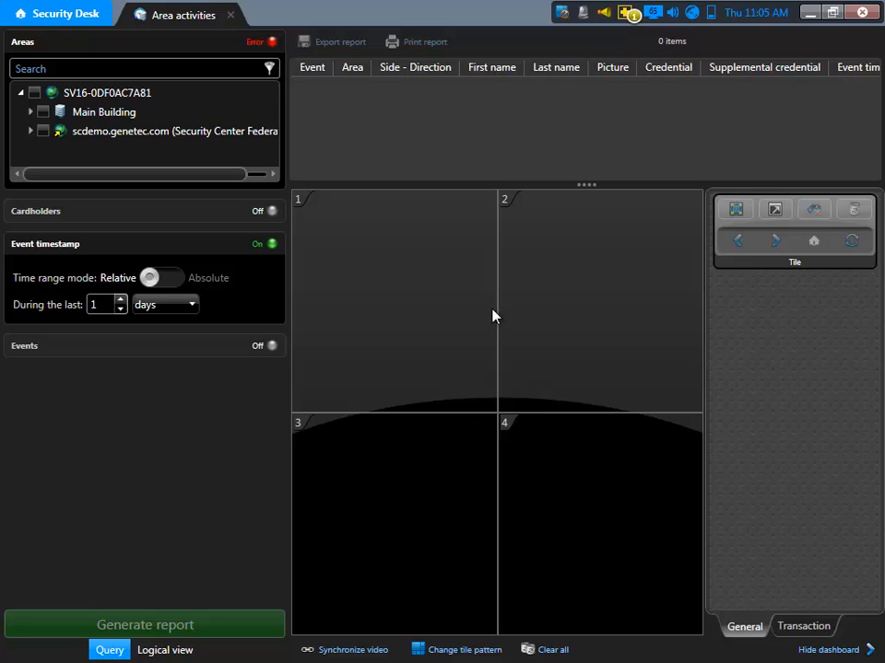
right_click(187, 18)
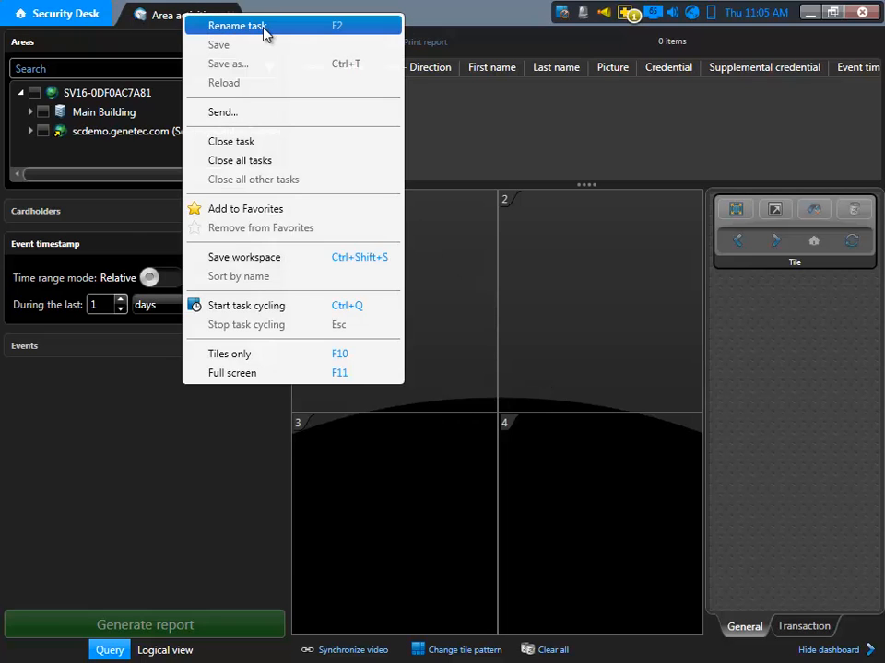
left_click(490, 123)
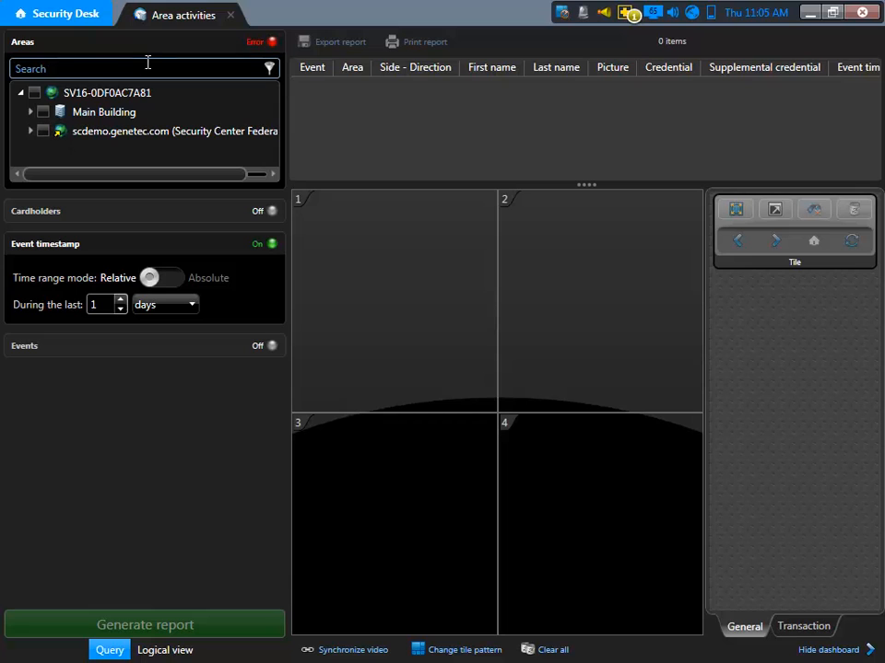
right_click(185, 14)
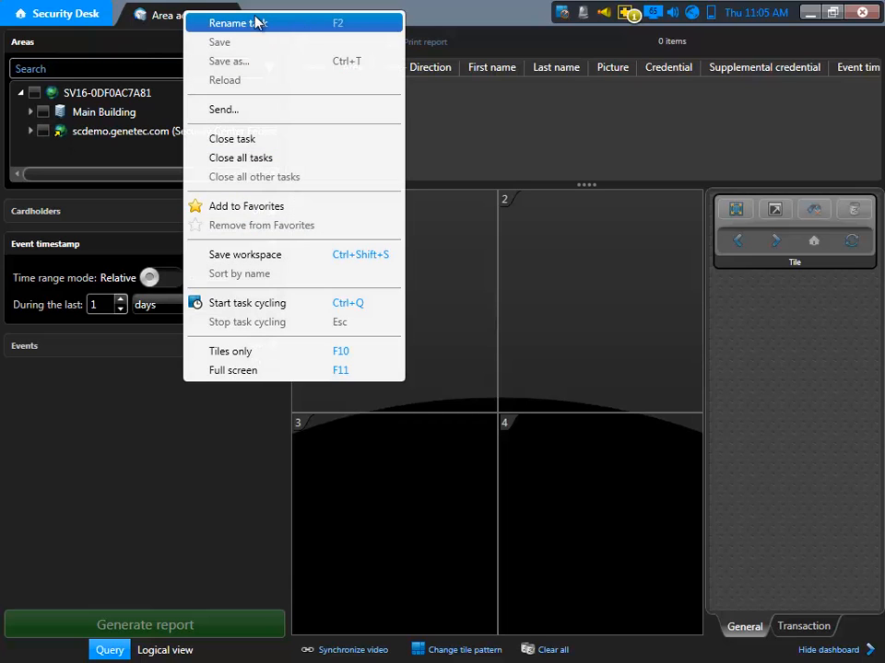
left_click(455, 131)
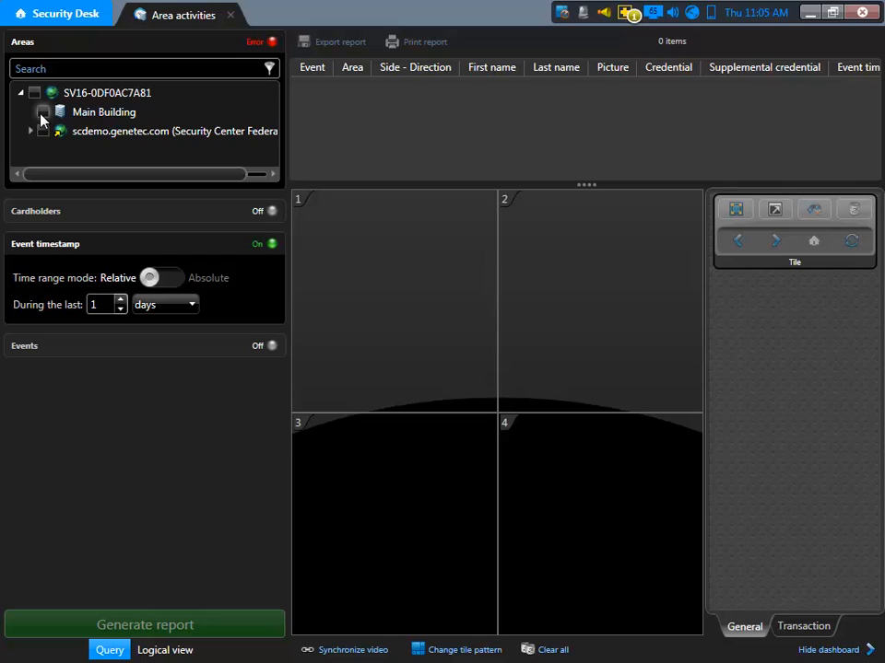
Select Main Building as the area to report on
left_click(42, 112)
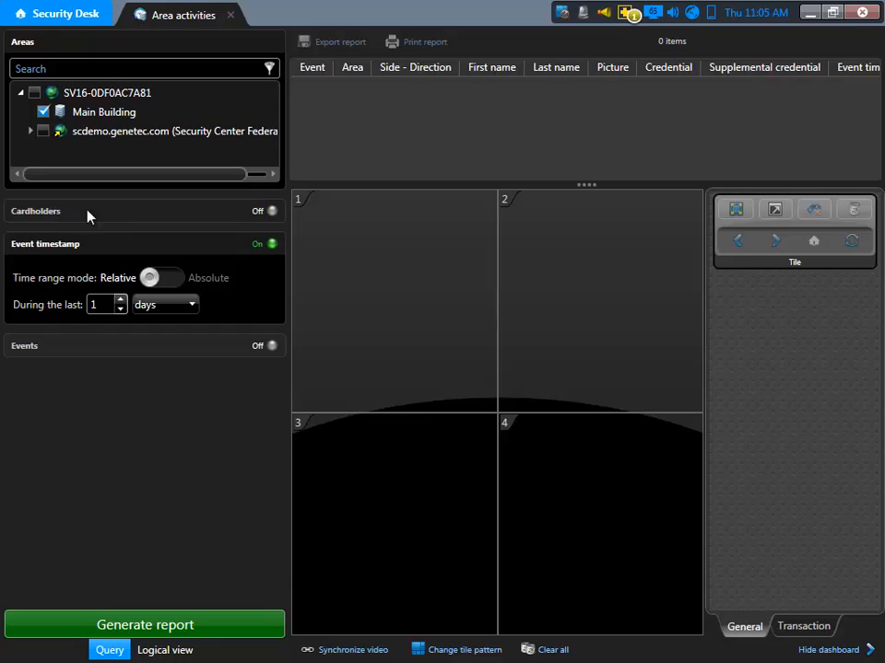
left_click(270, 212)
left_click(40, 238)
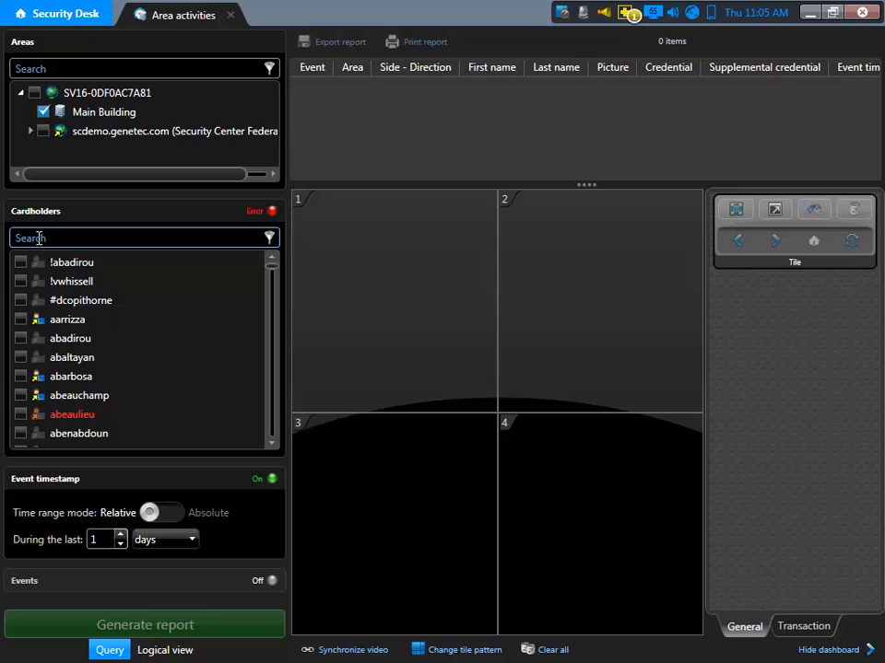
left_click(271, 212)
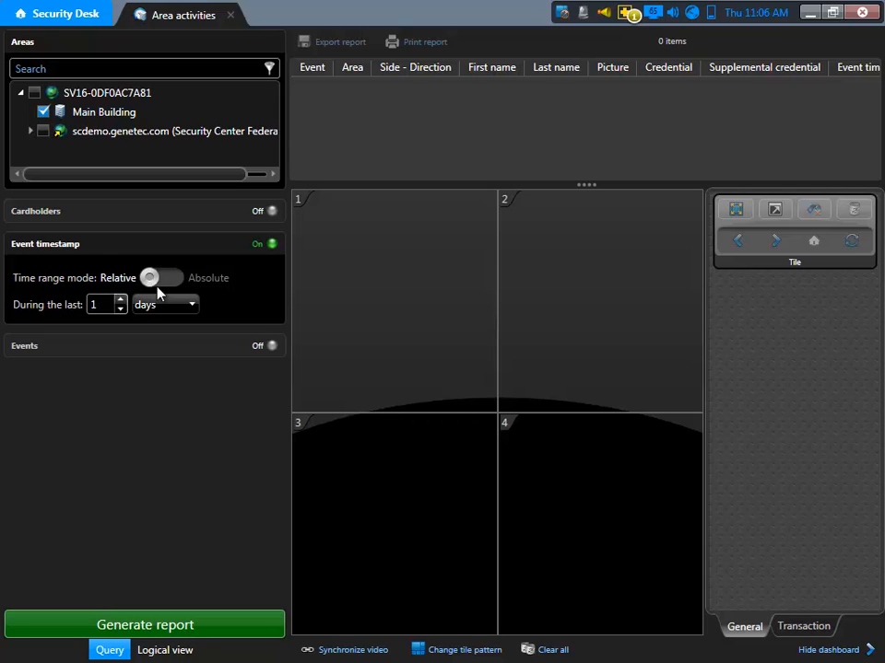
left_click(169, 313)
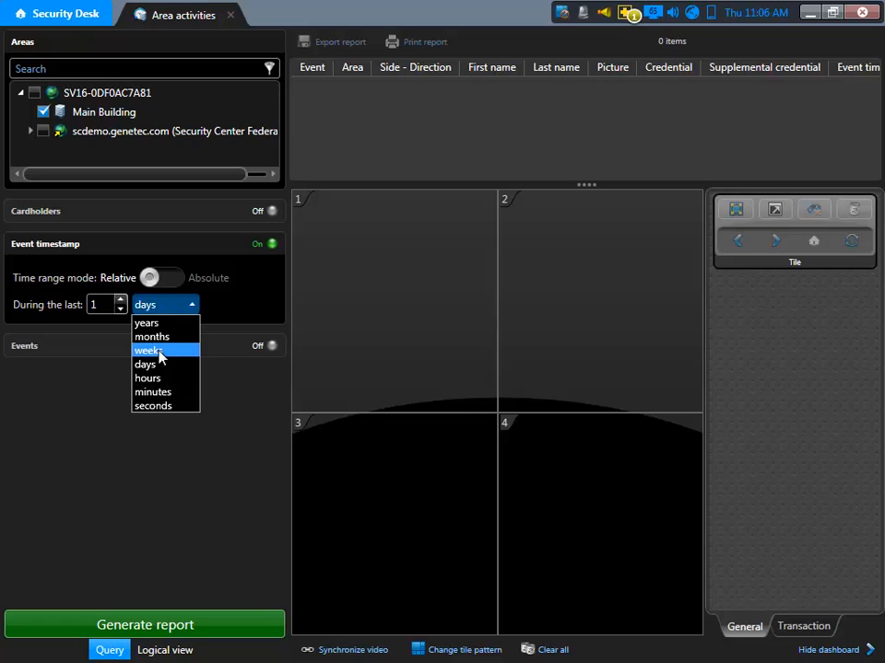
left_click(90, 379)
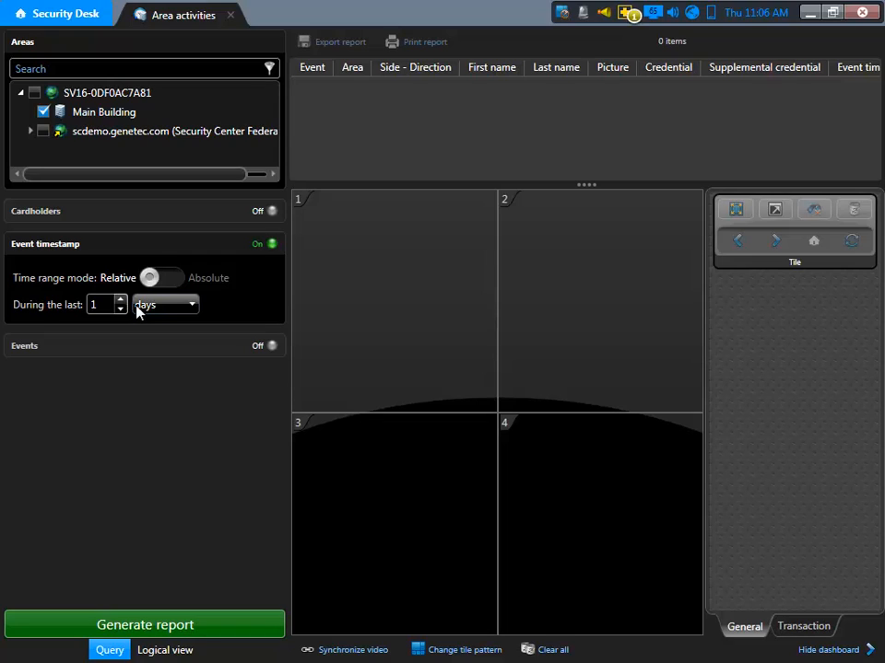
left_click(166, 279)
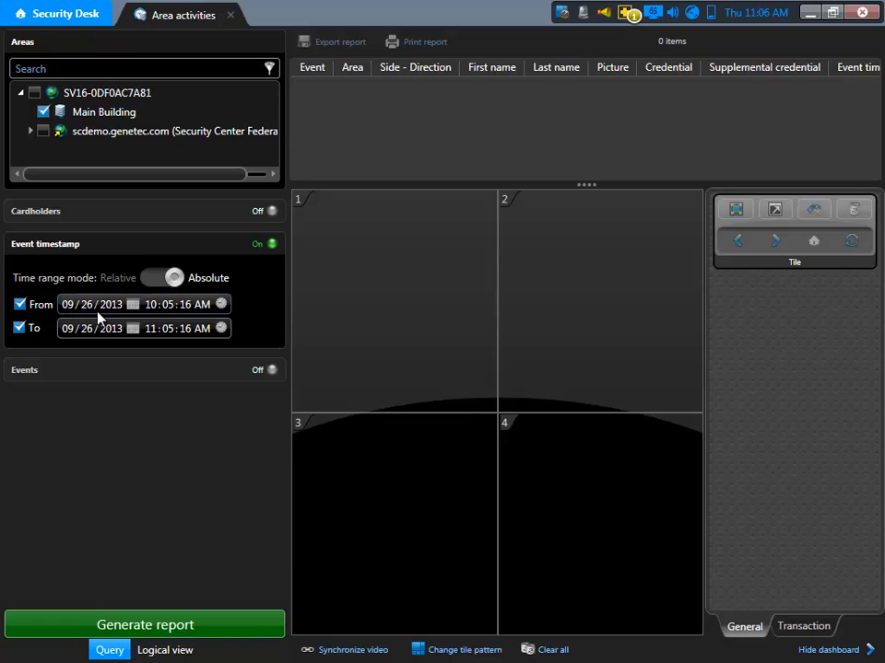
left_click(153, 279)
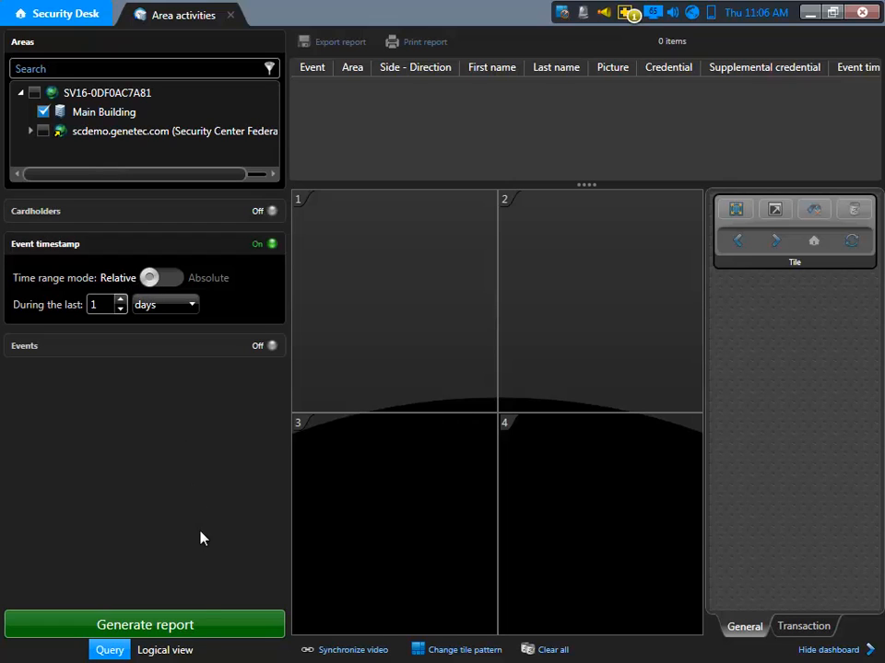
Generate the area activities report and enlarge its results list to review the events through the Event timestamp column
left_click(193, 625)
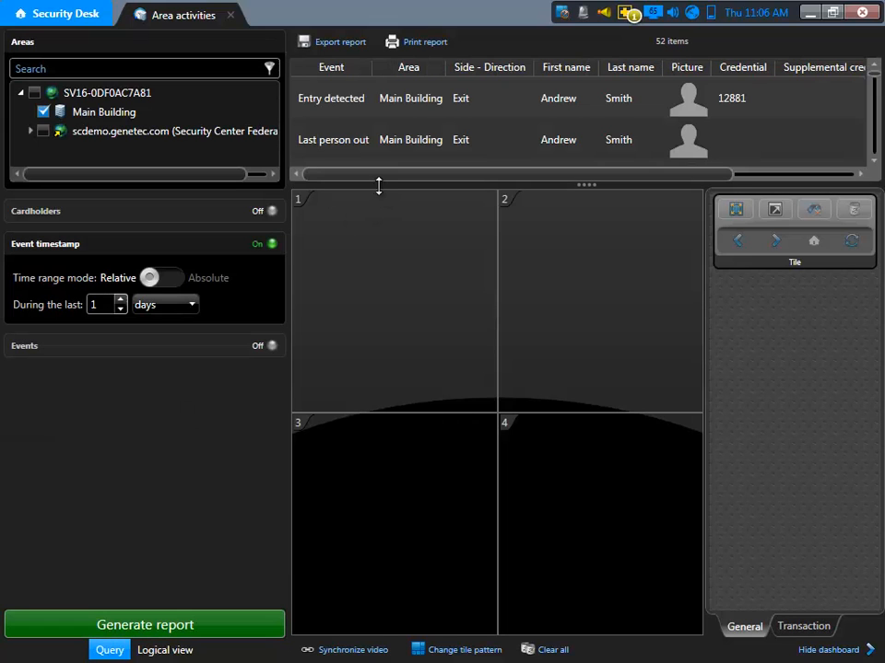
left_click_drag(377, 187, 367, 433)
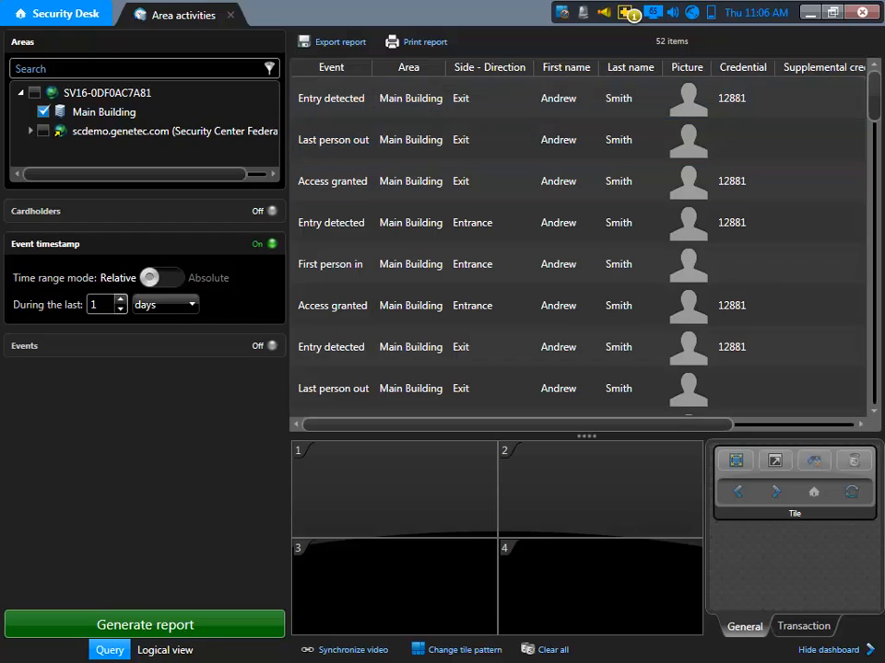
left_click(344, 103)
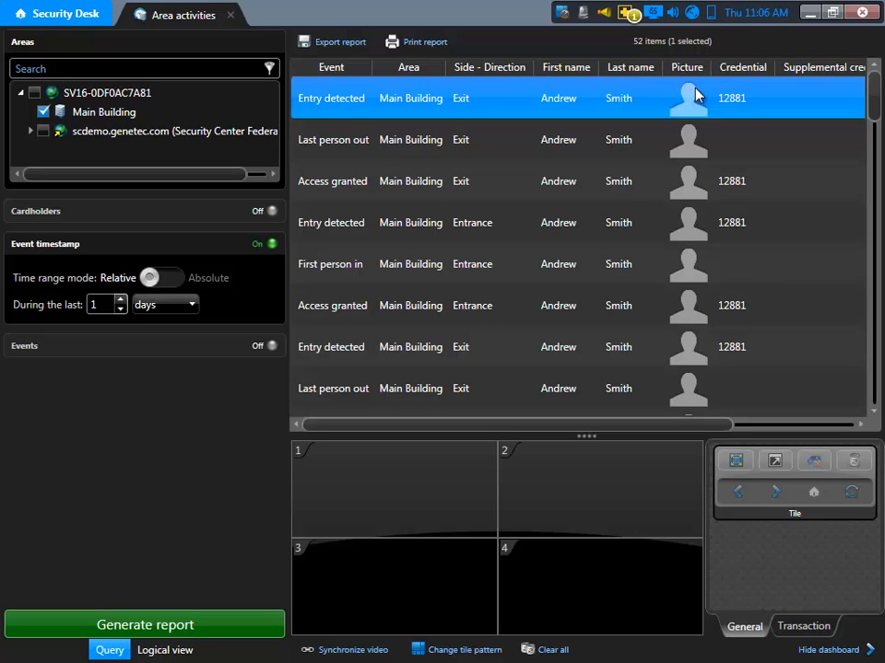
left_click_drag(677, 429, 792, 432)
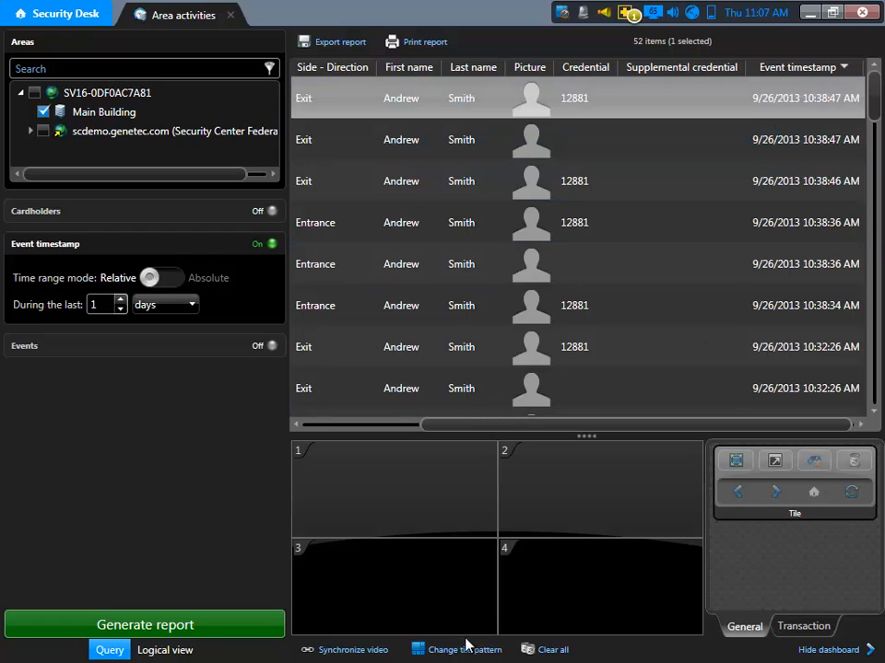
Create a Door activities task with its default name and select Door2 as the door to report on
left_click(53, 19)
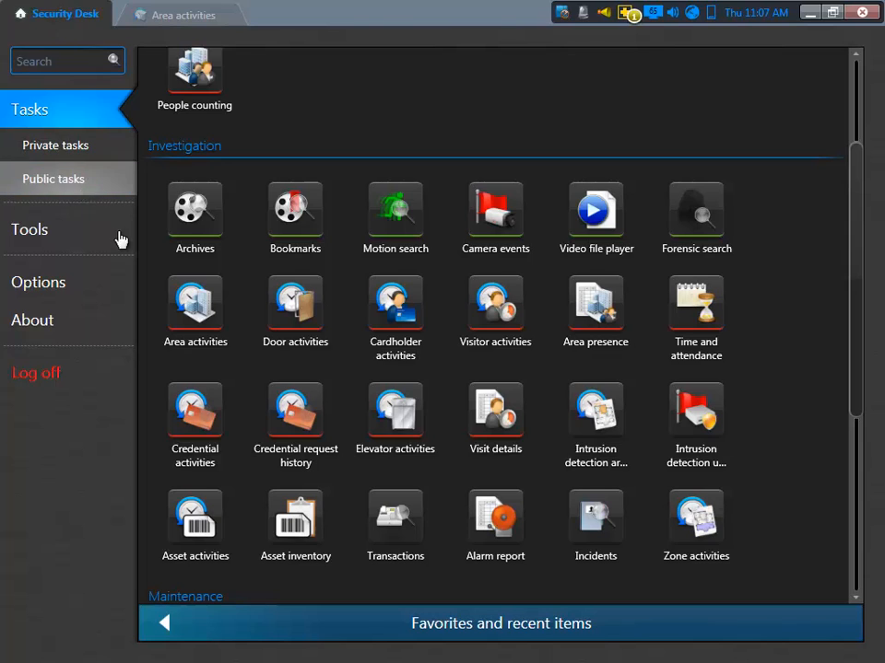
left_click(295, 319)
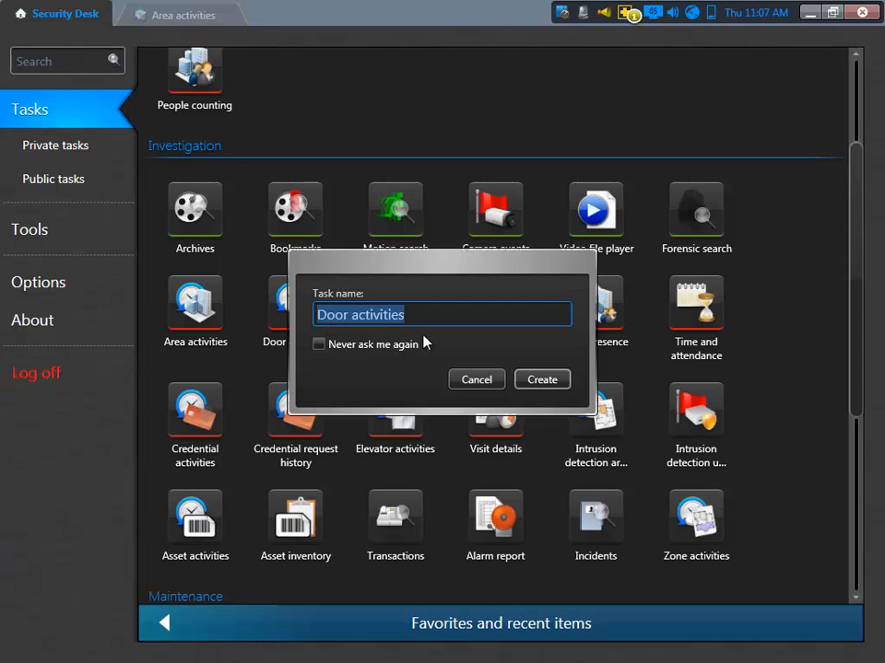
left_click(560, 378)
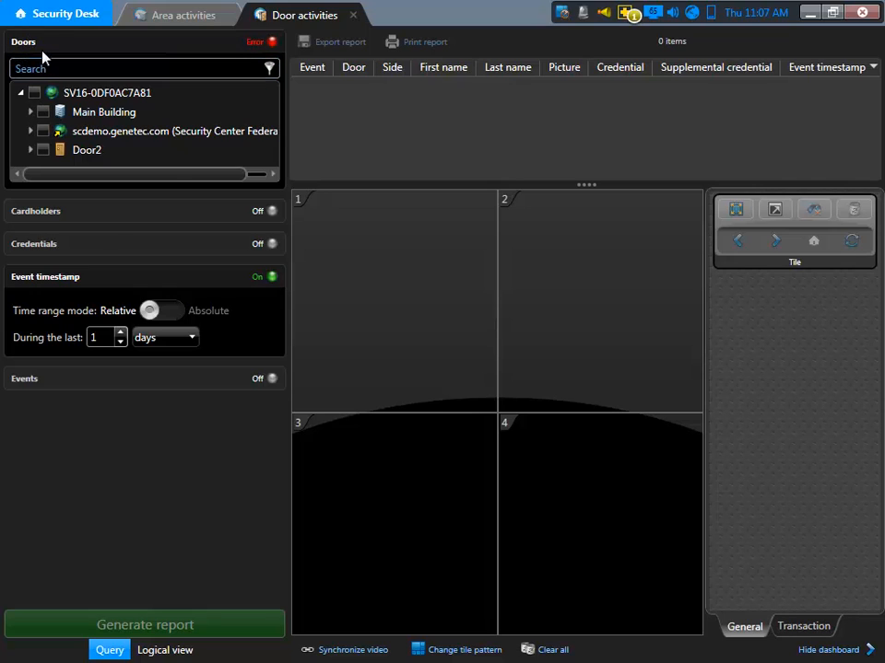
left_click(41, 138)
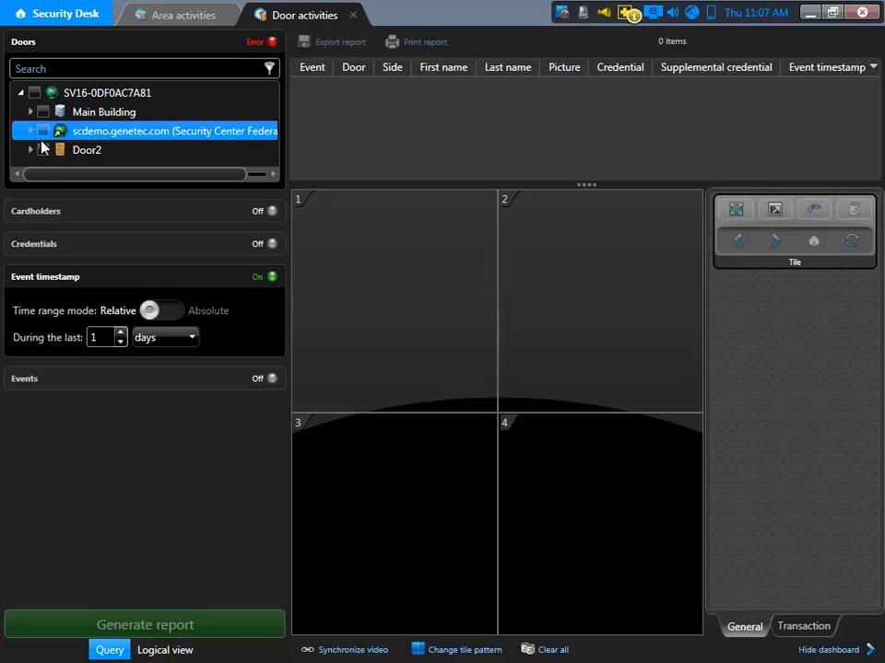
left_click(43, 149)
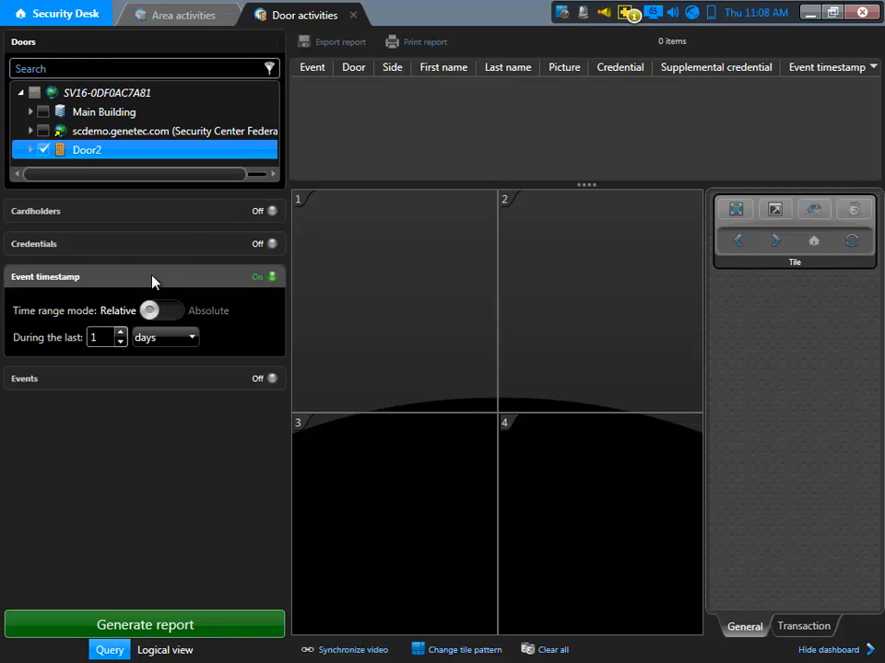
Generate the Door2 activities report with the Cardholders filter off and enlarge its results list
left_click(233, 221)
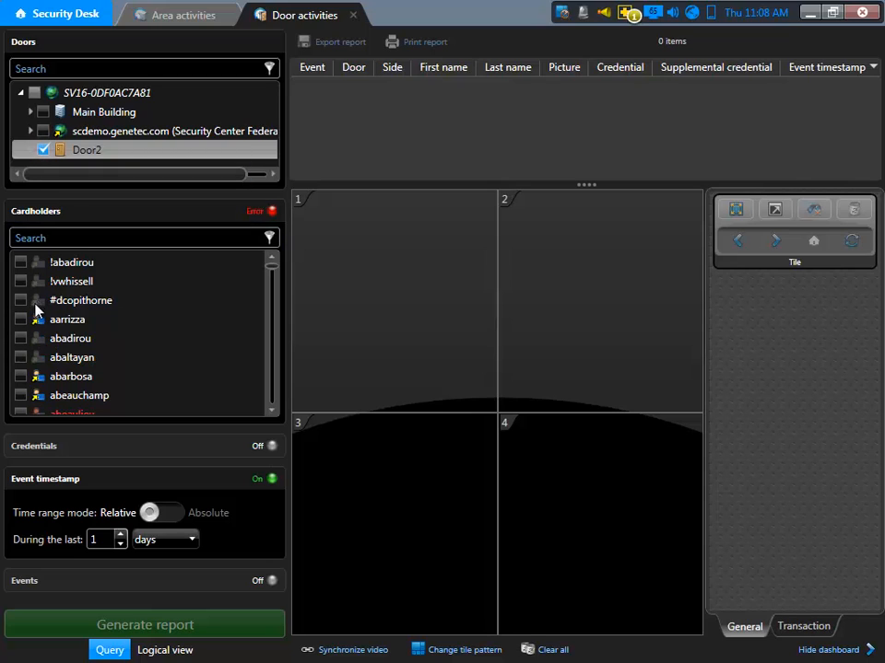
left_click(272, 212)
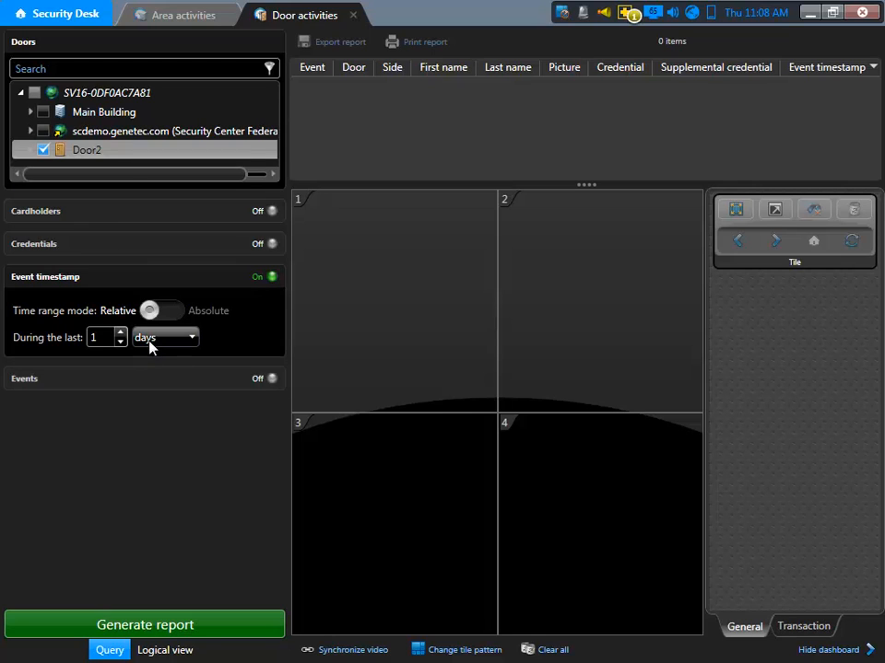
left_click(170, 630)
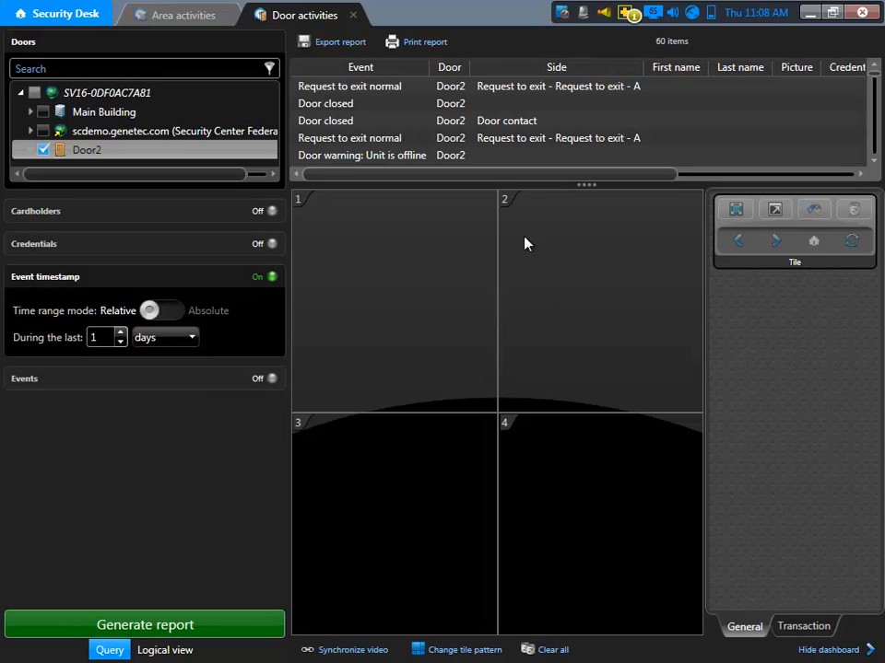
left_click_drag(533, 185, 539, 388)
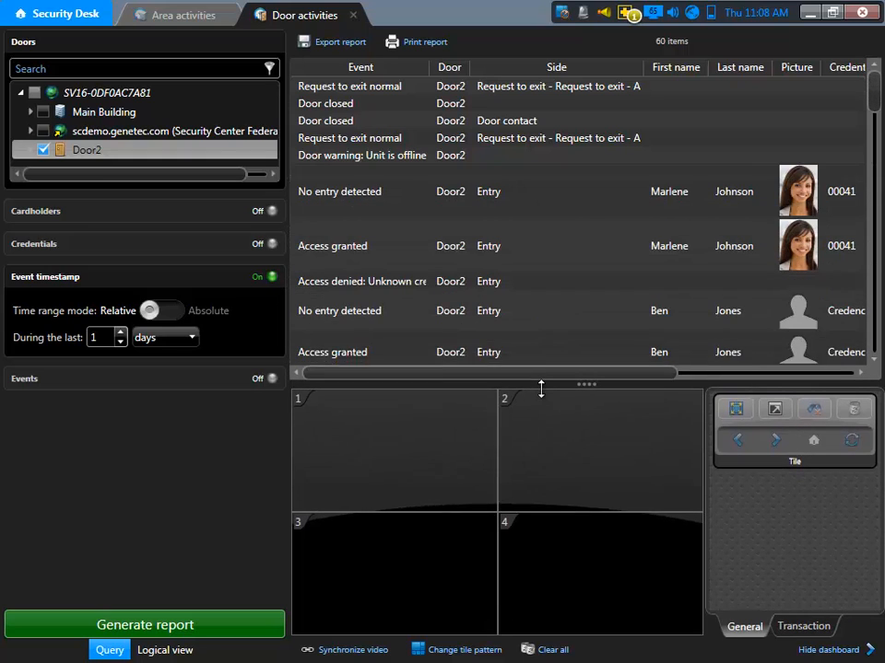
Save the door report as a public task named Door activities in the Public partition
right_click(319, 15)
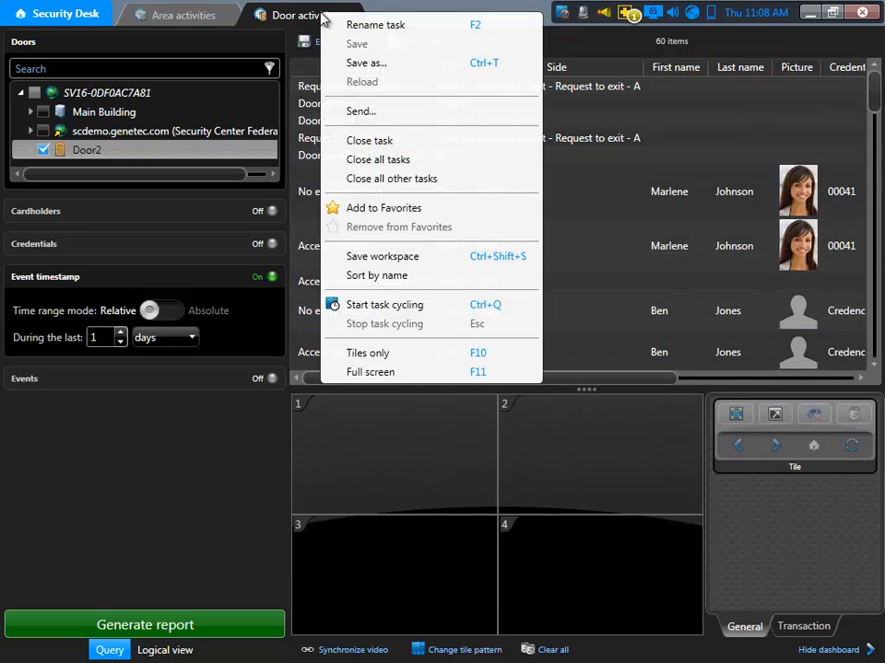
left_click(360, 61)
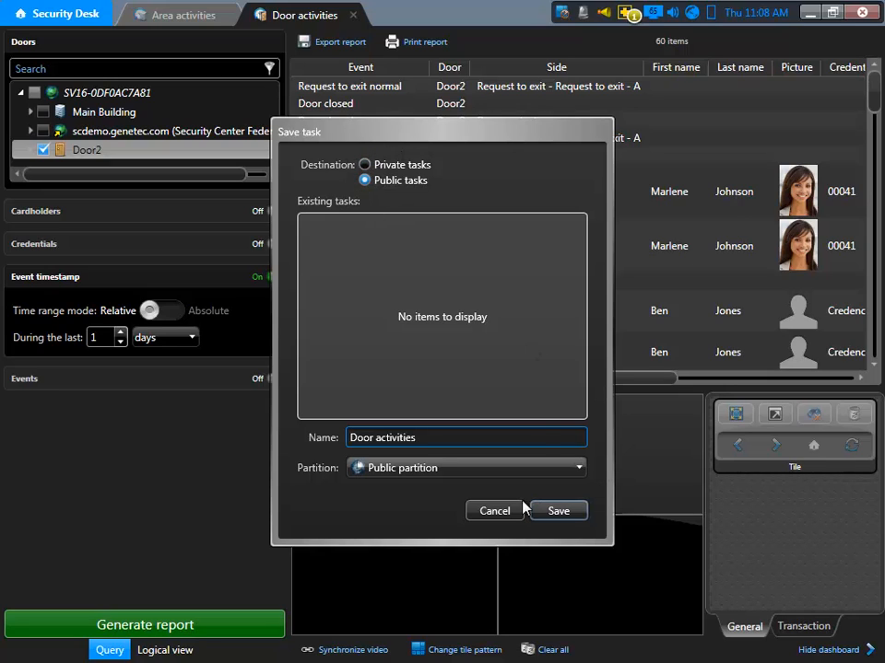
left_click(559, 511)
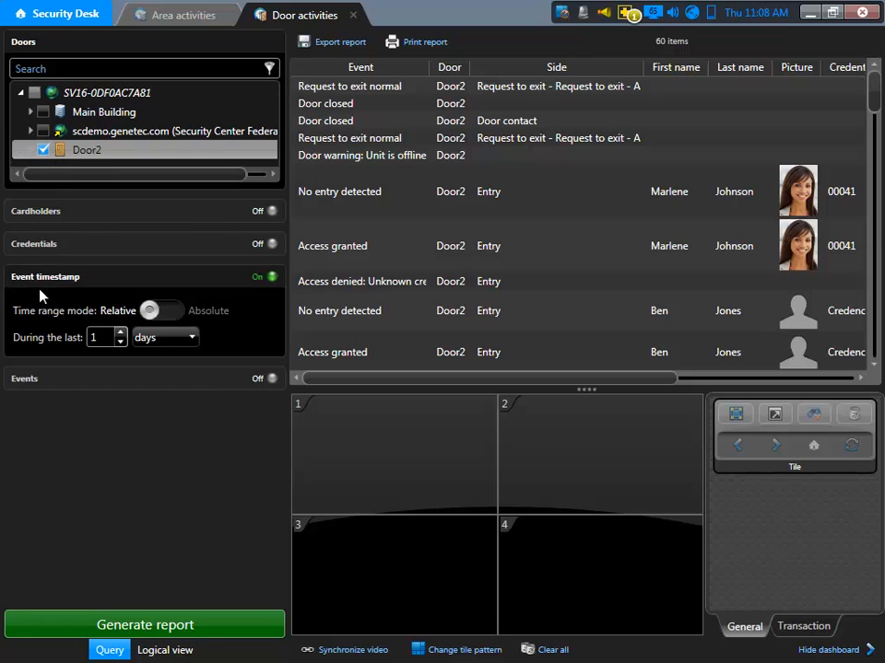
Close the Door activities task and reopen its saved version from the public tasks
left_click(354, 16)
left_click(62, 14)
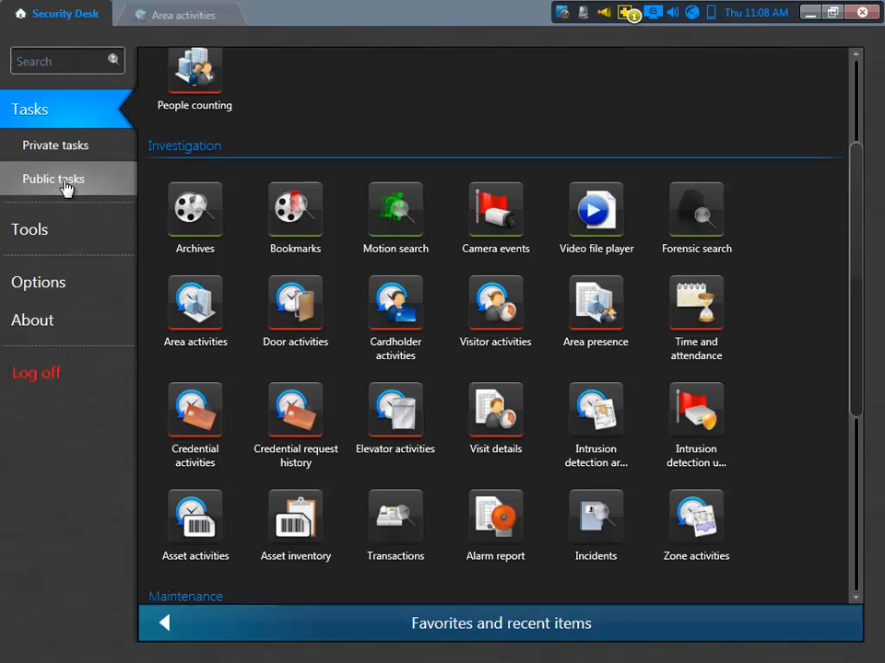
left_click(66, 188)
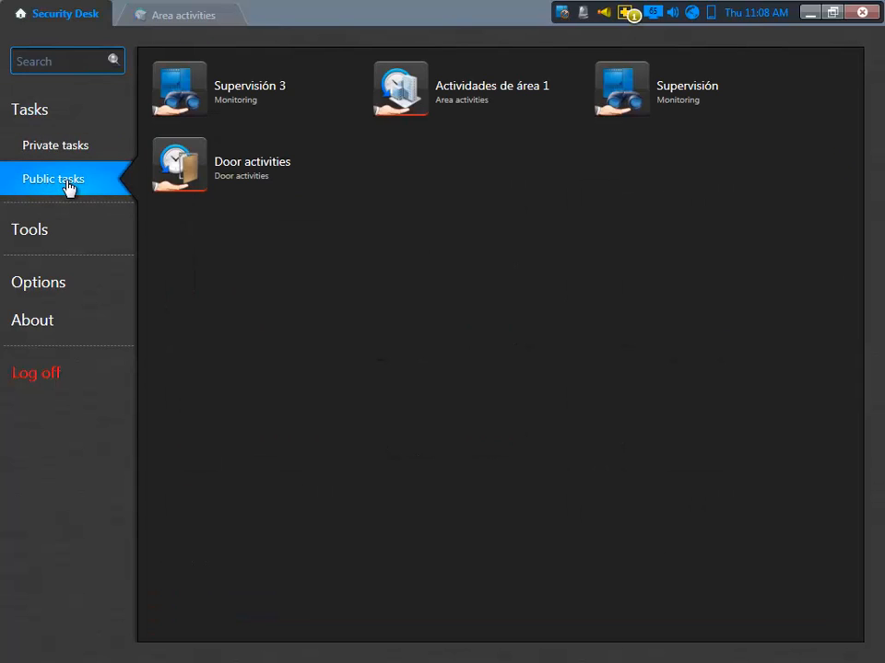
left_click(223, 171)
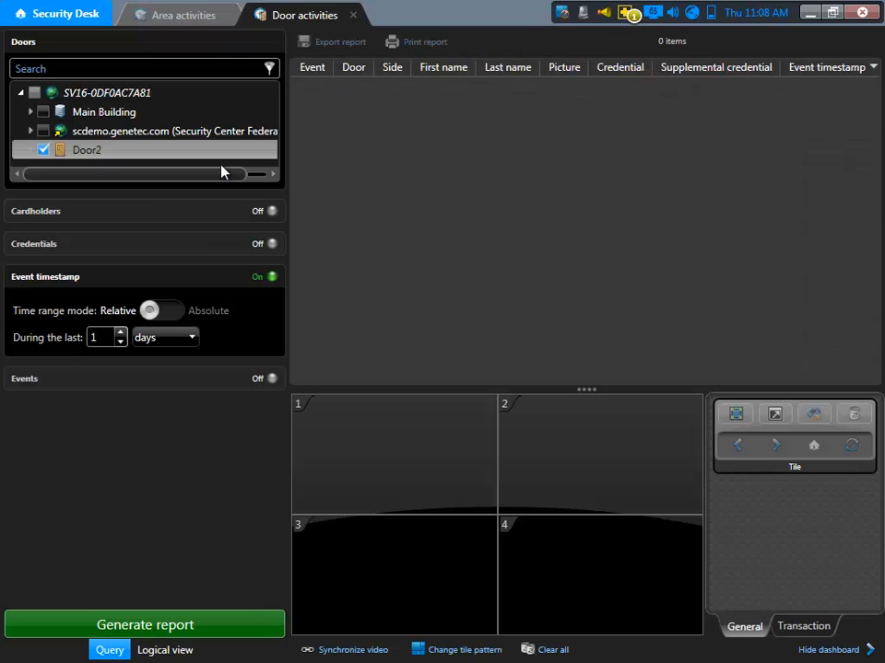
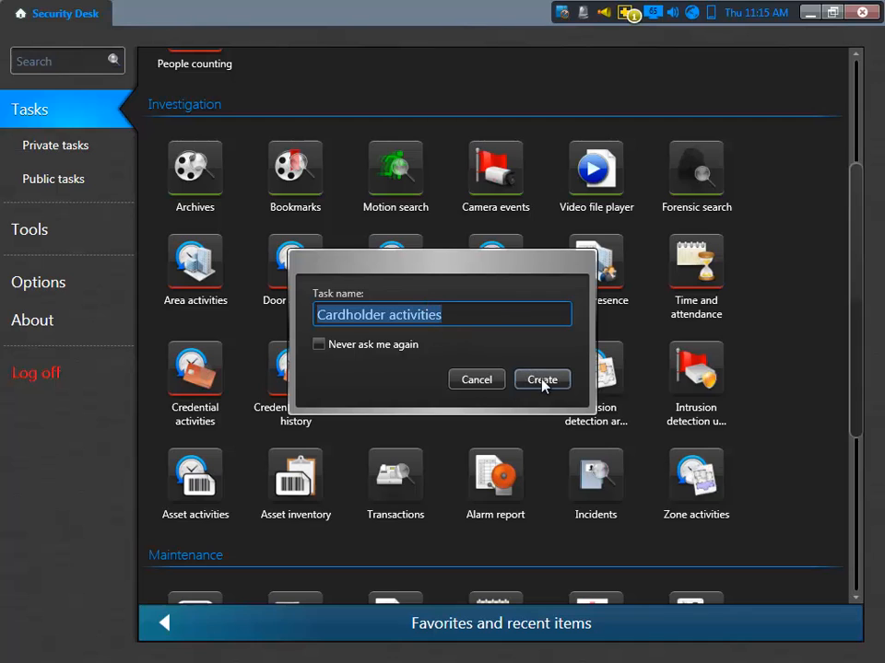
Create a Cardholder activities task with its default name and search its cardholders by last name only
left_click(541, 381)
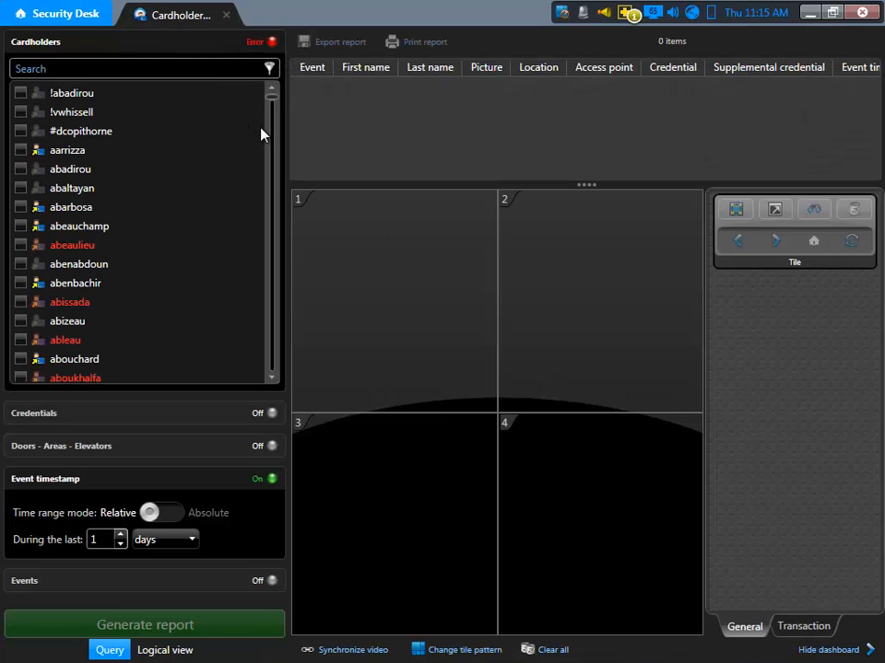
left_click(269, 68)
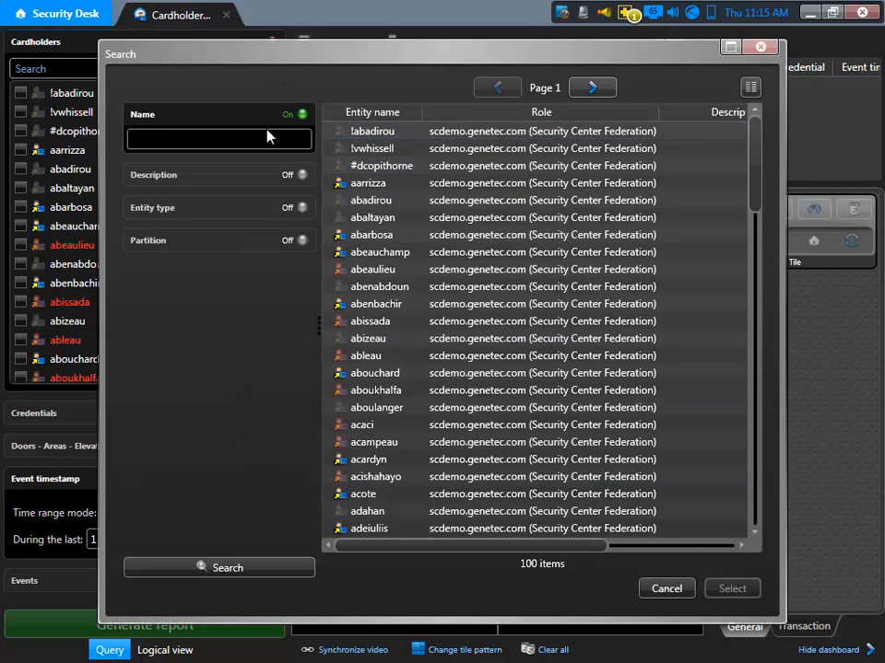
left_click(217, 144)
type("smith")
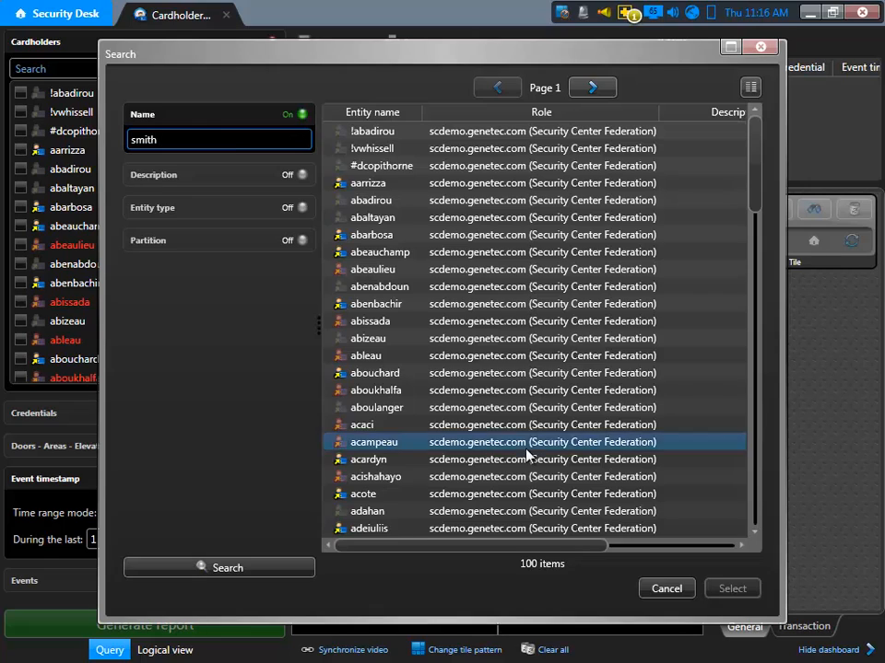
left_click(197, 569)
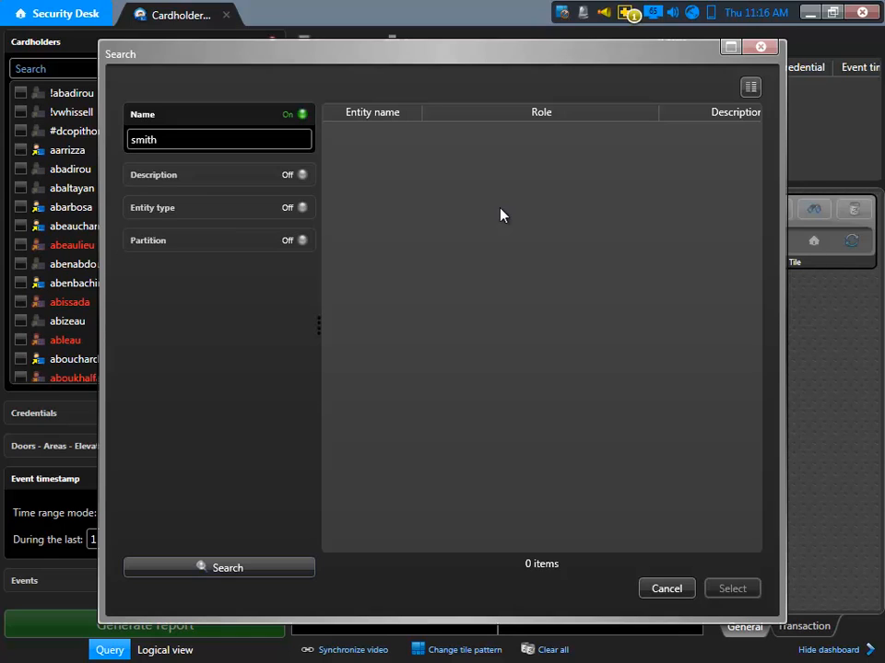
Search the cardholders by full name and select the matching cardholder as the one to report on
double_click(211, 141)
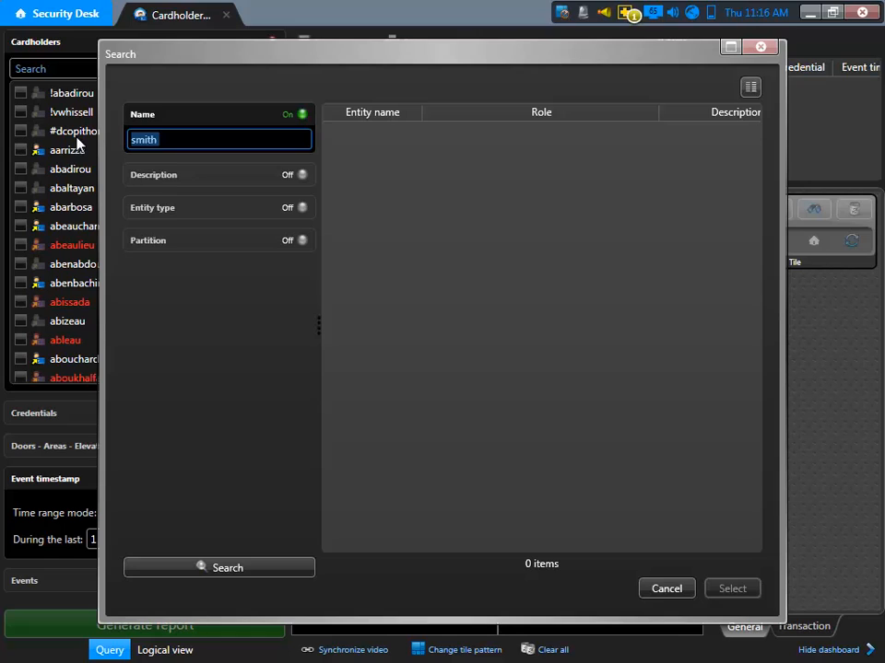
type("andrew smith")
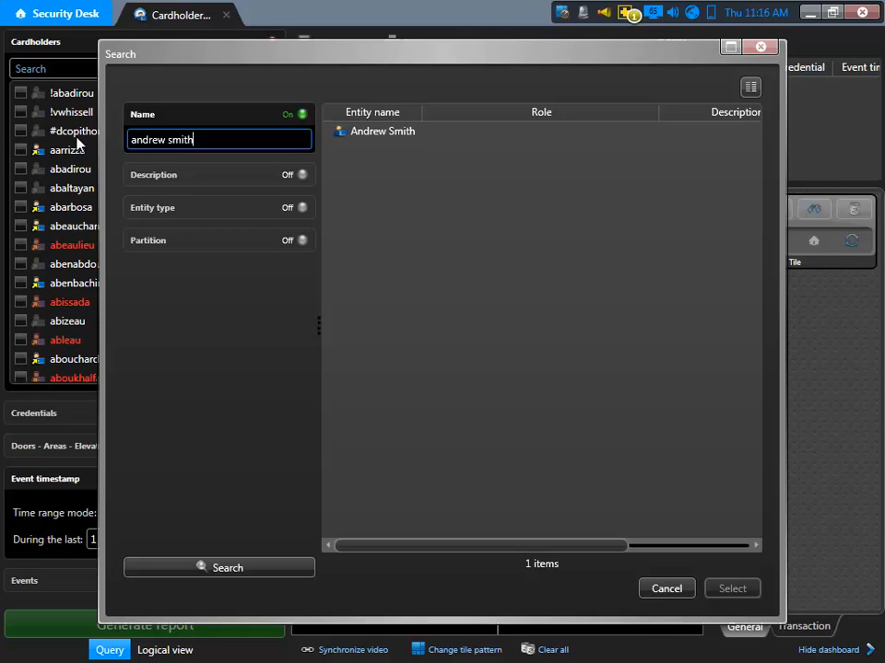
left_click(375, 133)
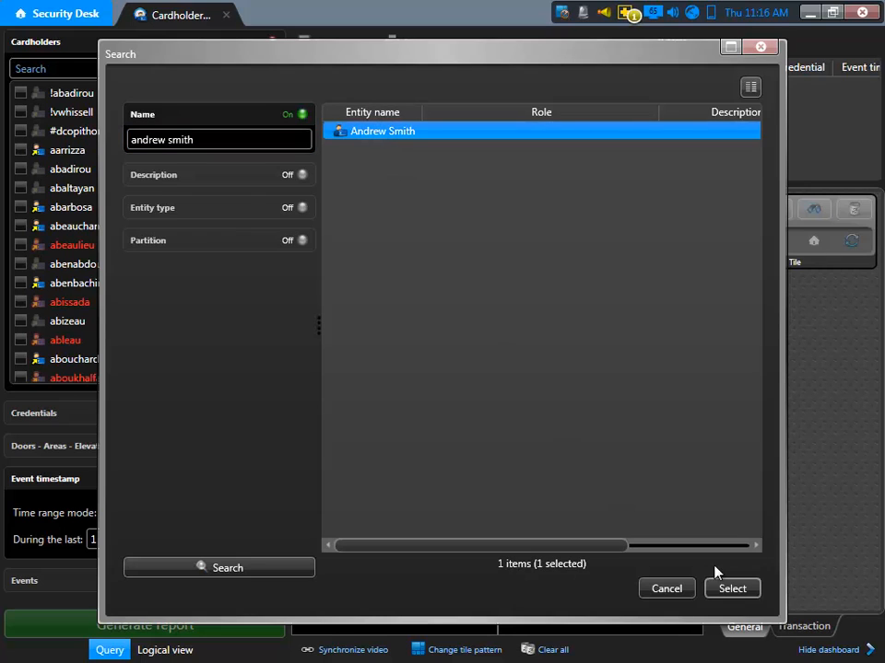
left_click(729, 590)
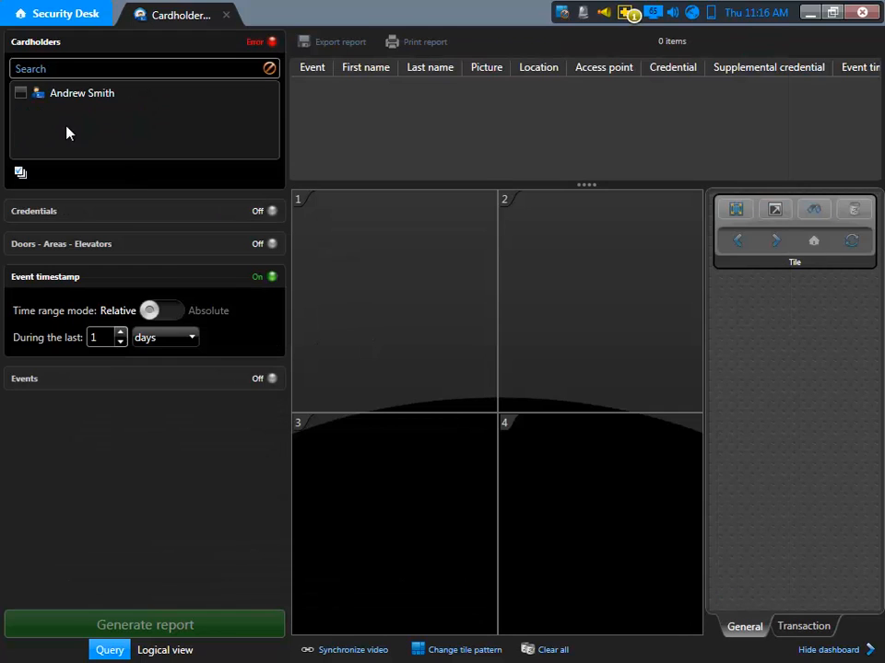
left_click(22, 95)
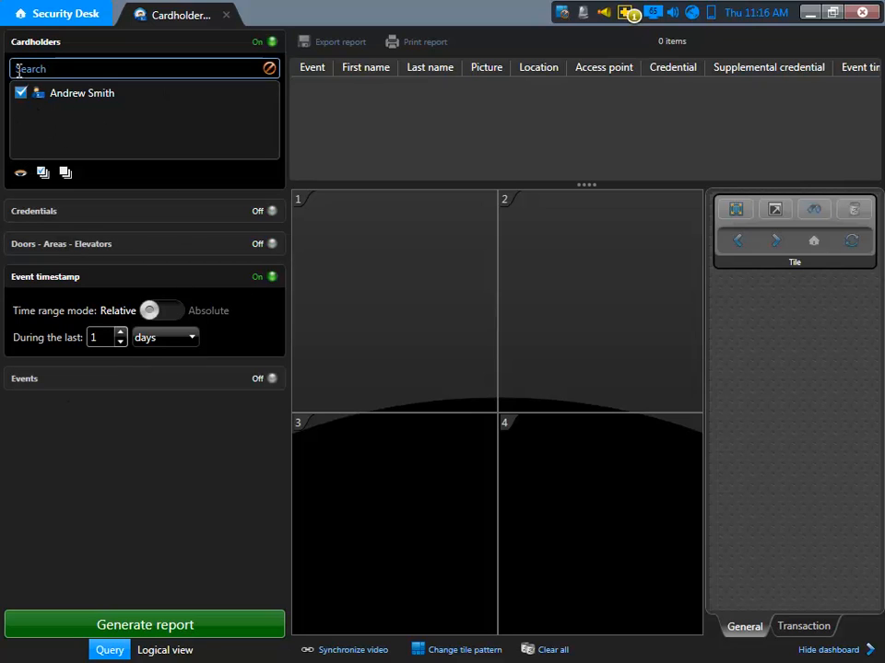
Generate the selected cardholder's activities report and enlarge its results list
left_click(157, 632)
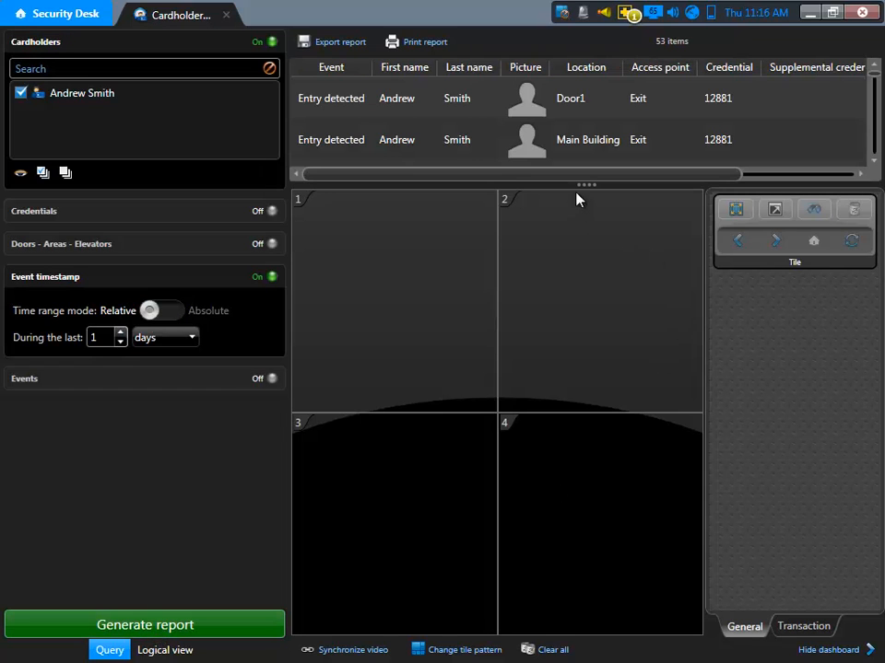
left_click_drag(575, 187, 576, 397)
left_click(472, 202)
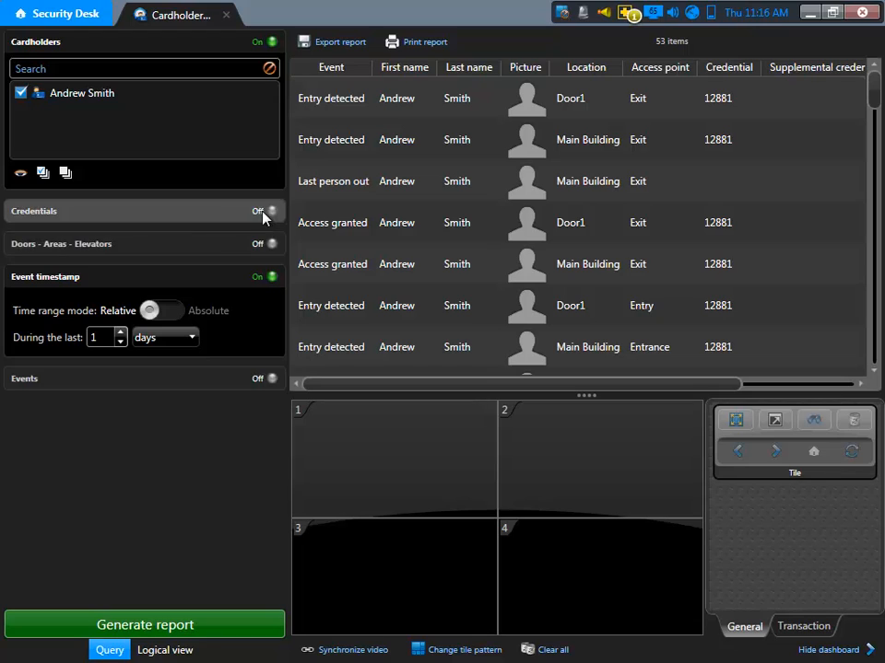
Restrict the cardholder report to Door2 in the Doors - Areas - Elevators filter and generate it
left_click(124, 246)
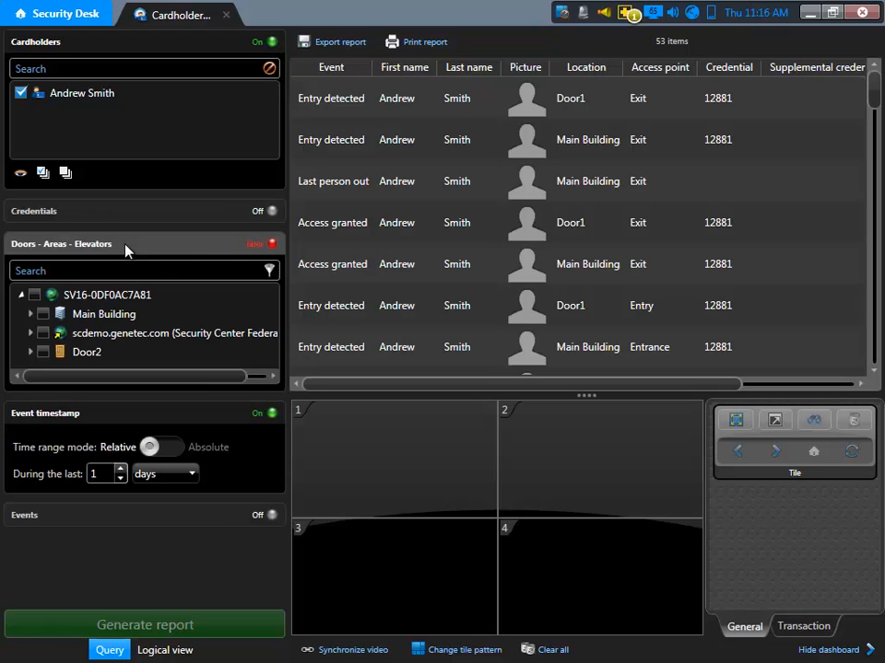
left_click(42, 315)
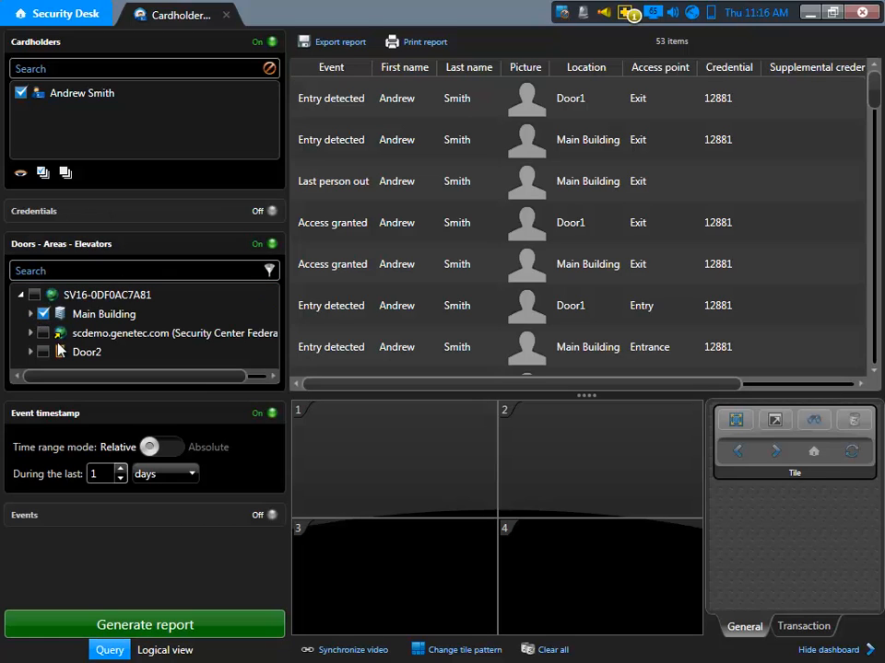
left_click(43, 352)
left_click(43, 315)
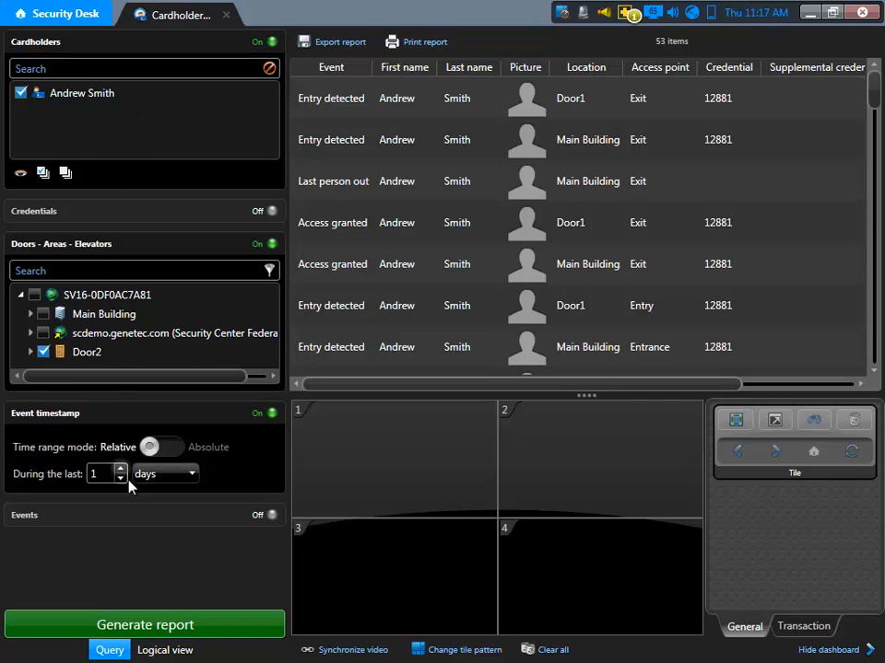
left_click(180, 619)
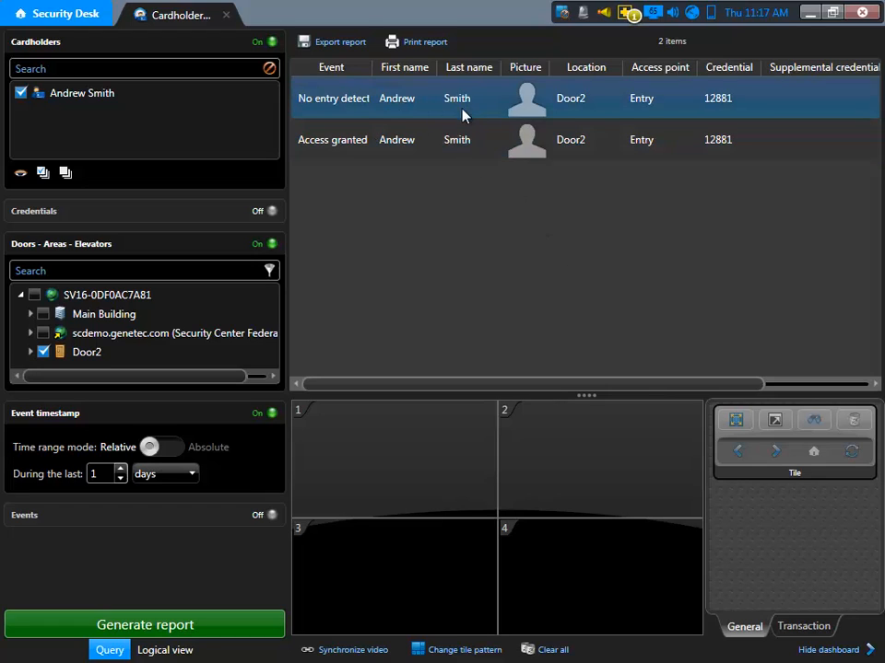
Extend the location filter to the entire SV16-0DF0AC7A81 system and generate the cardholder report despite the long-query warning
left_click(34, 294)
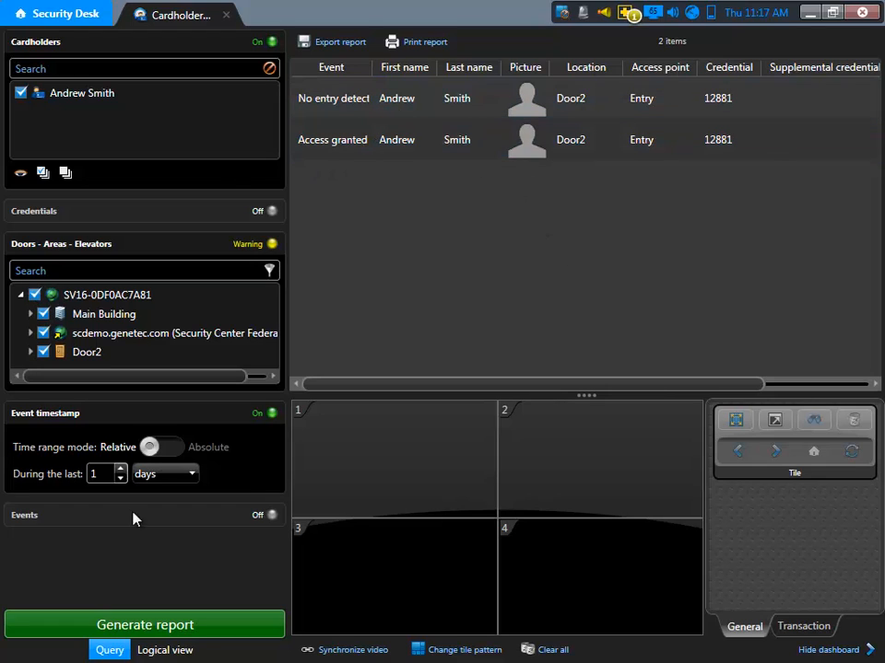
left_click(118, 630)
left_click(639, 390)
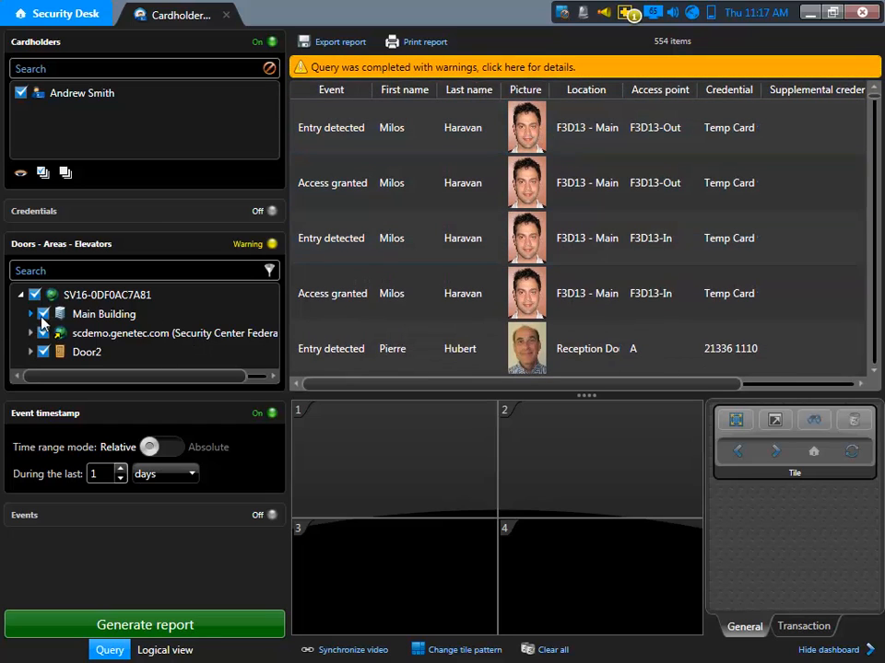
Exclude Main Building and the scdemo.genetec.com federation from the location filter, generate the report and inspect its Door2 events
left_click(42, 316)
left_click(42, 333)
left_click(157, 622)
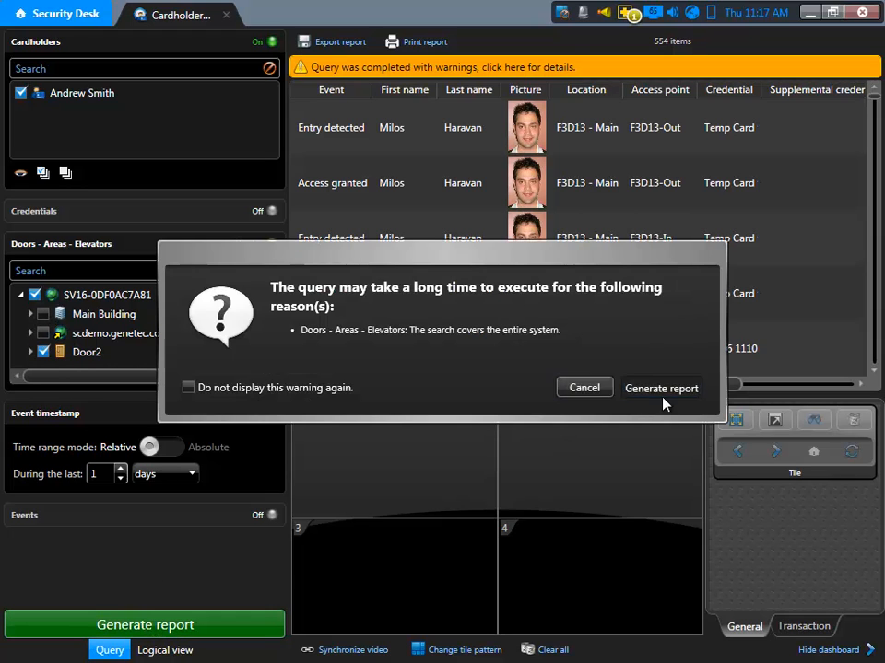
left_click(662, 388)
left_click(325, 100)
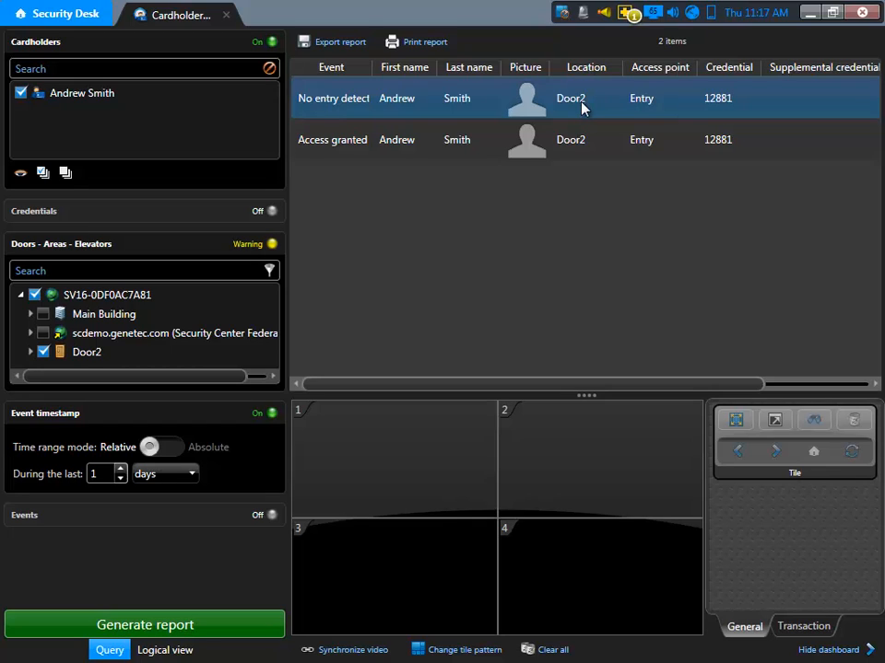
left_click(338, 154)
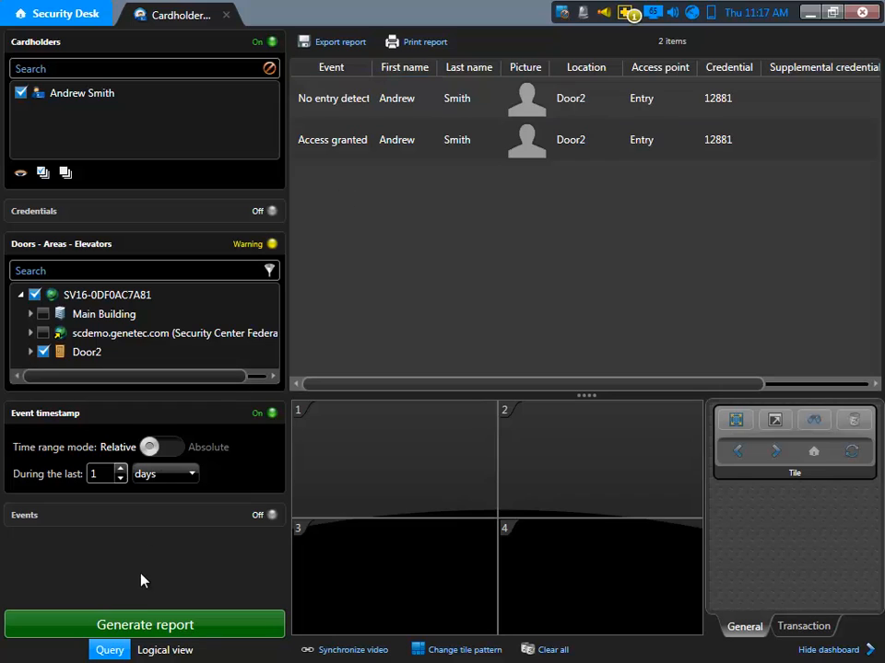
Generate the cardholder report again with the current filters, accepting the long-query warning
left_click(119, 624)
left_click(651, 397)
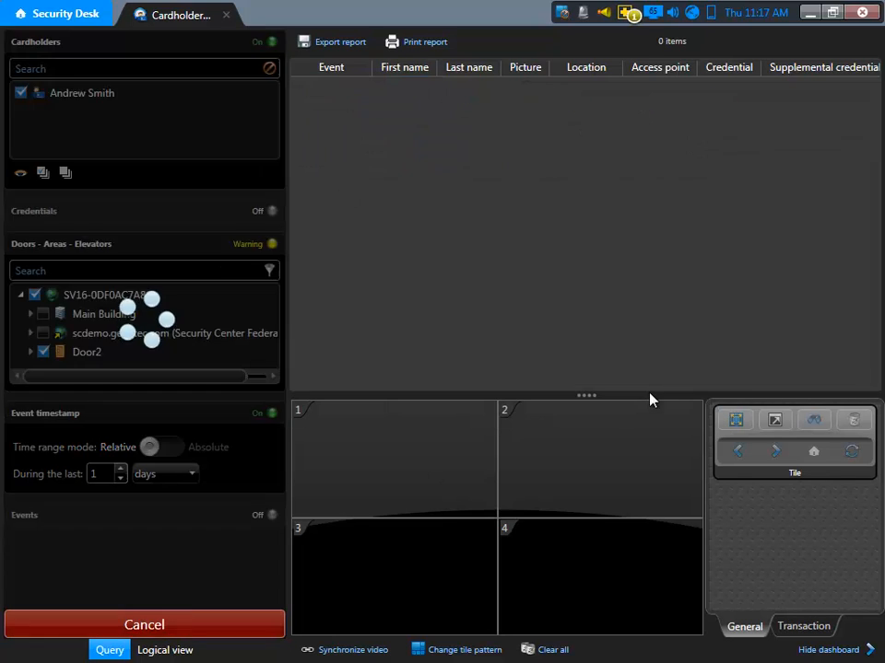
left_click(338, 198)
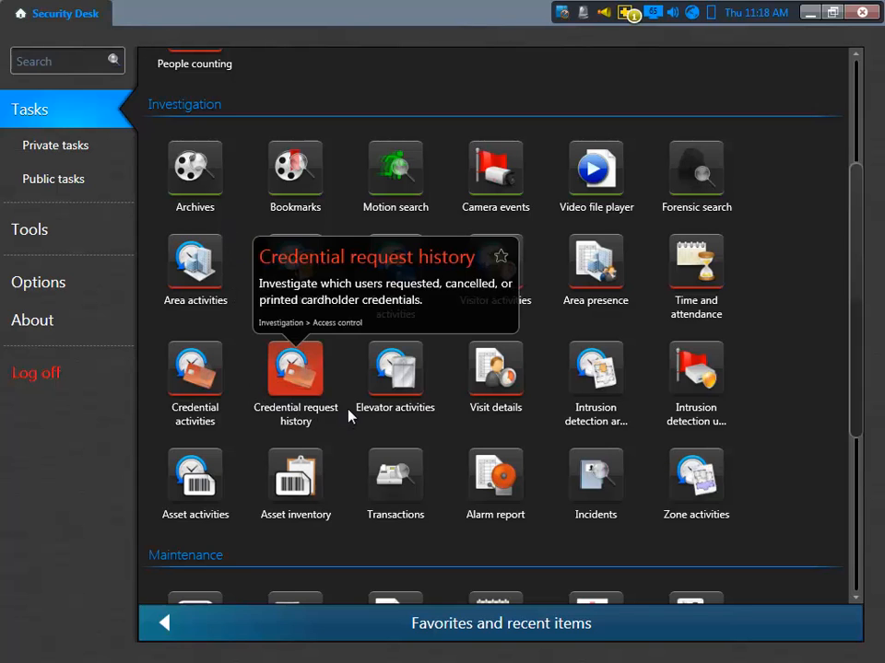
Create a Credential activities task from the Investigation tasks, keeping its default name
mouse_move(217, 385)
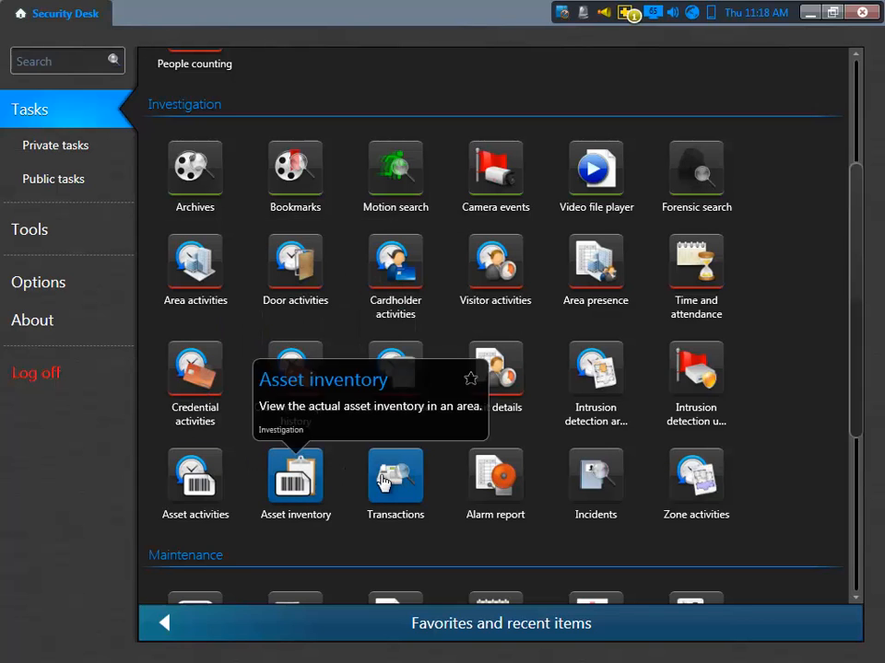
mouse_move(378, 461)
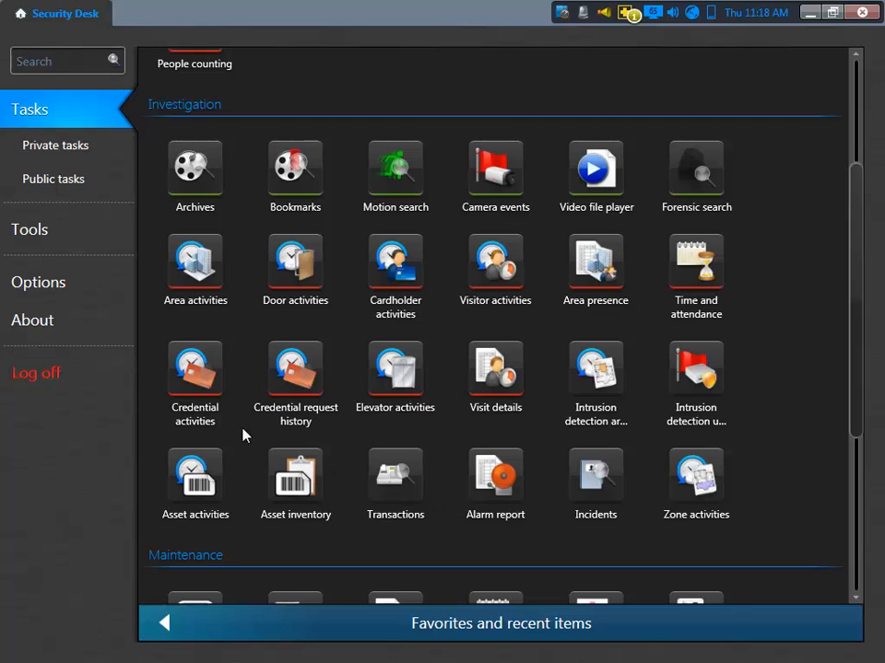
left_click(193, 385)
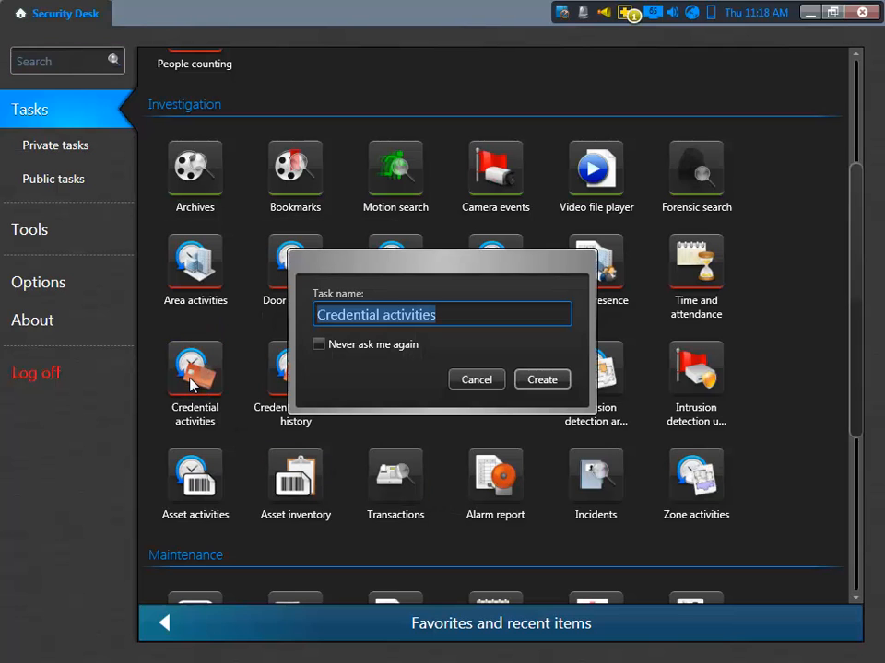
left_click(547, 386)
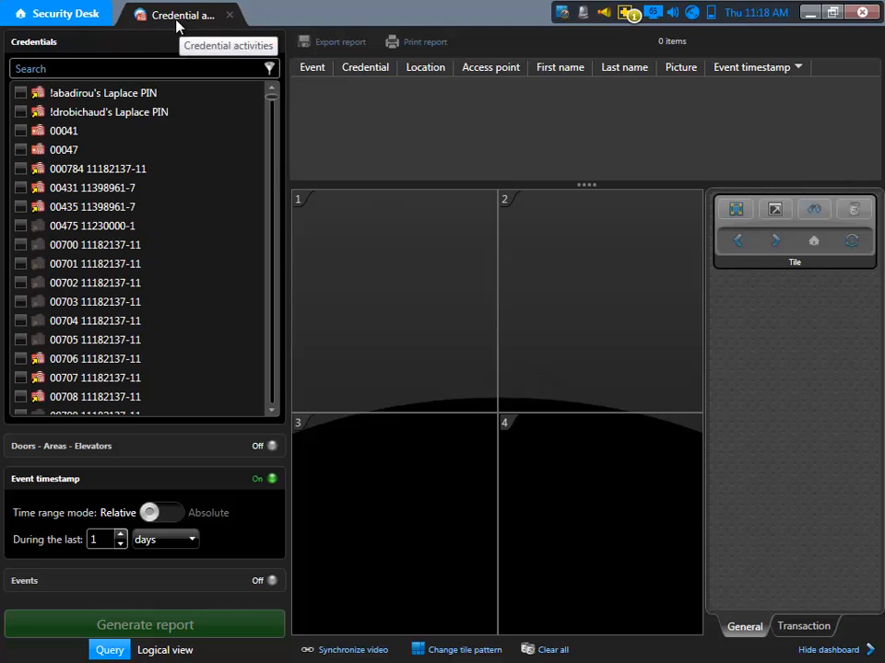
left_click(64, 69)
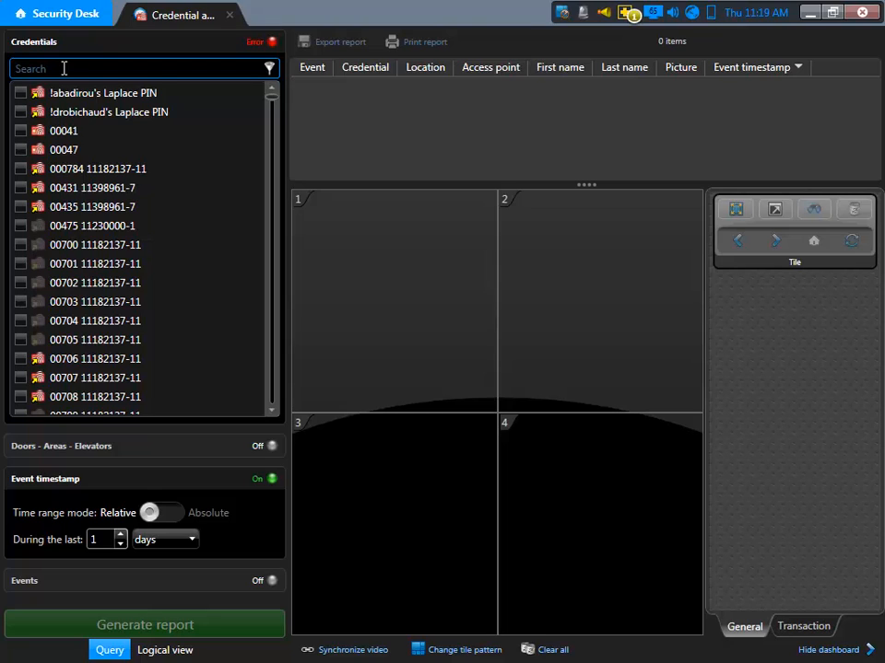
type("544")
left_click(269, 69)
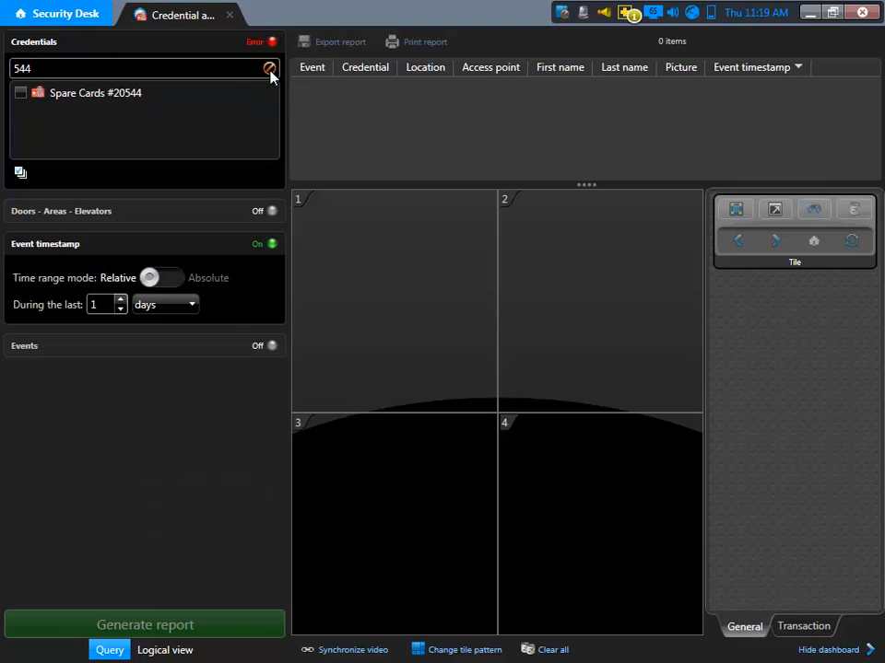
left_click(20, 94)
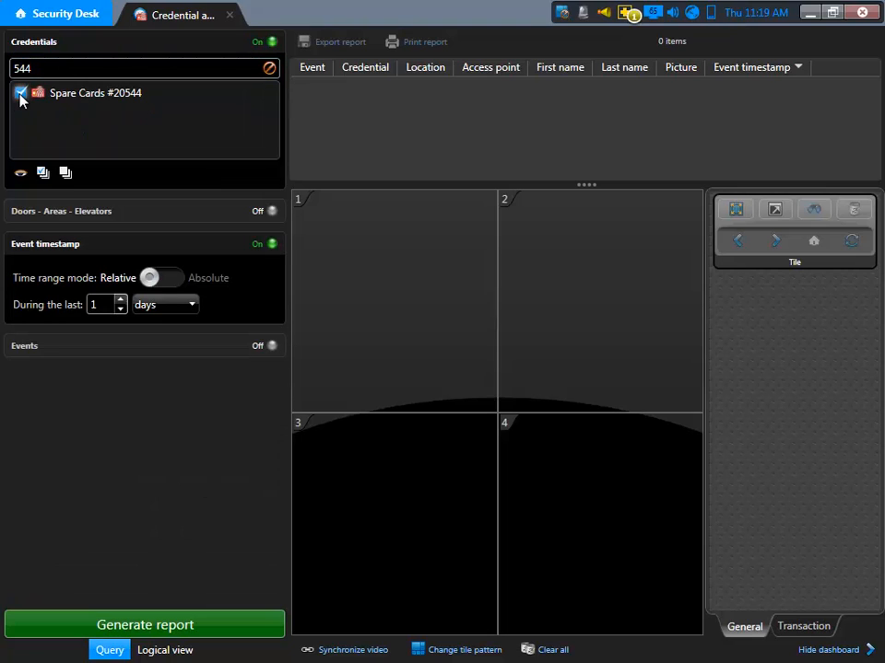
left_click(20, 94)
Search the credentials for 41 and select the first matching credential for the report
left_click_drag(40, 70, 2, 67)
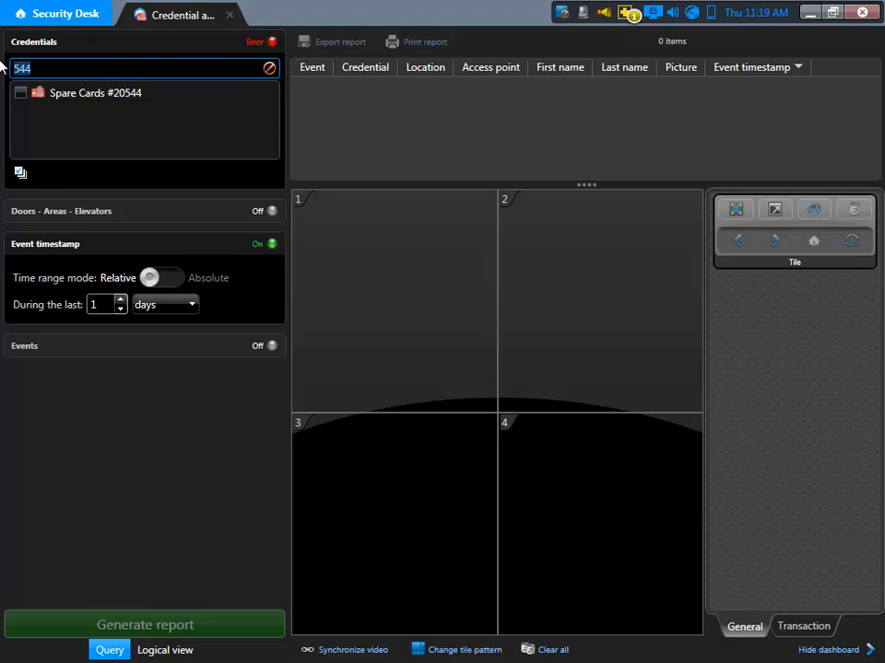
type("41")
left_click(268, 70)
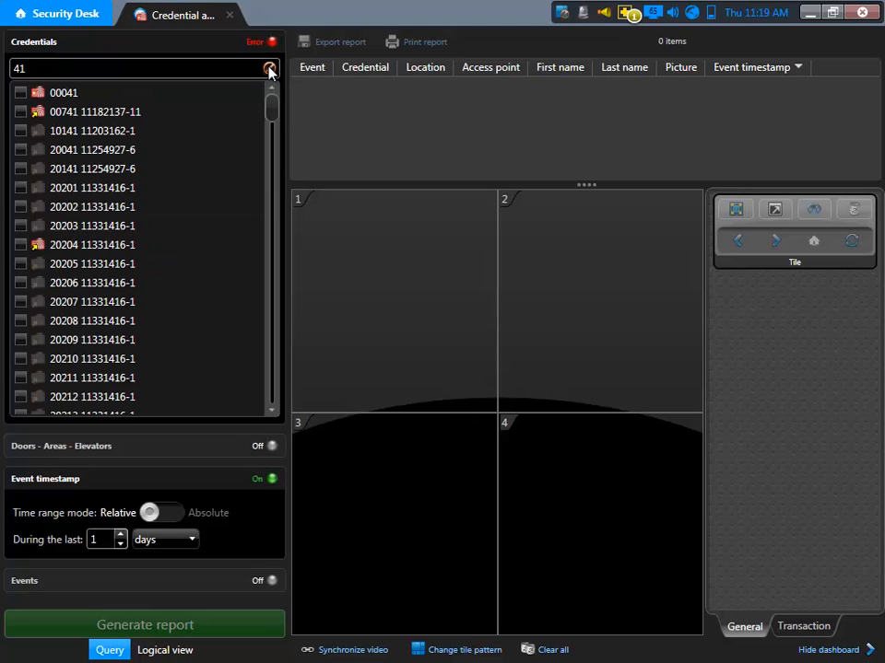
left_click(21, 93)
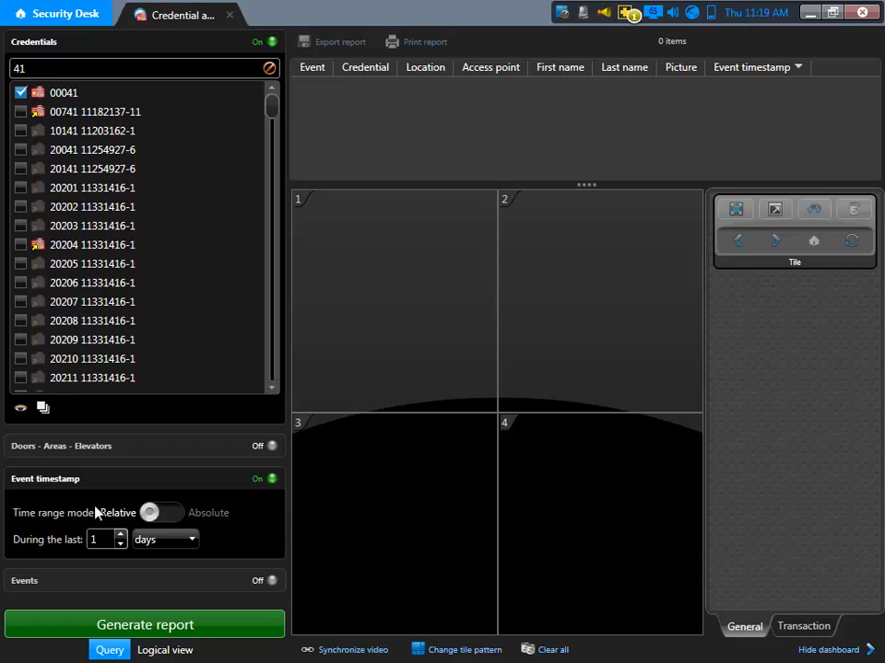
Generate the selected credential's activities report and enlarge its results list
left_click(169, 628)
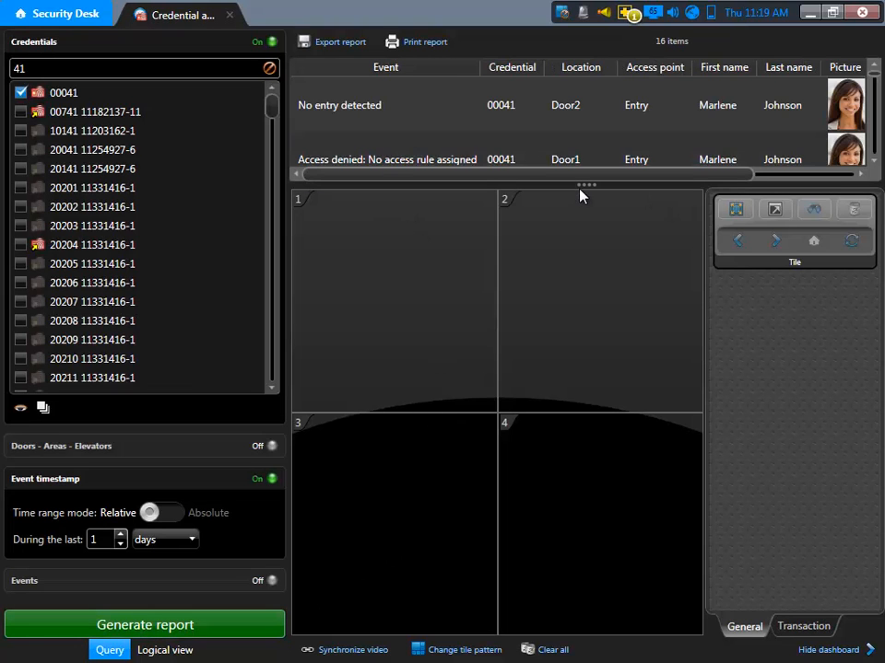
left_click_drag(585, 185, 578, 374)
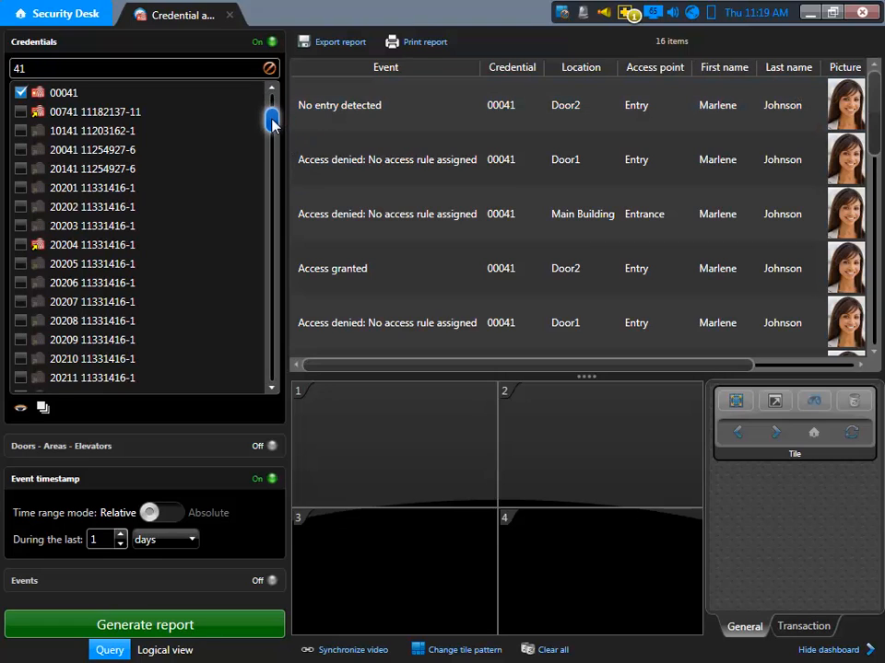
Restrict the credential activities report to Door2, keeping the credential search at 41, and generate the report again
scroll(273, 123, "down", 5)
left_click(218, 448)
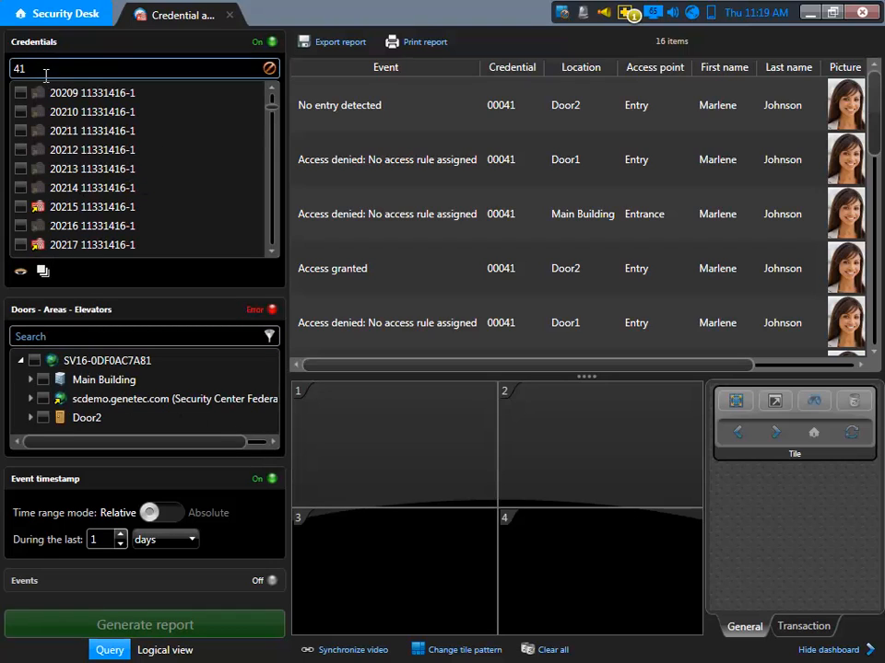
left_click_drag(31, 68, 16, 62)
key("BackSpace")
type("41")
left_click(43, 418)
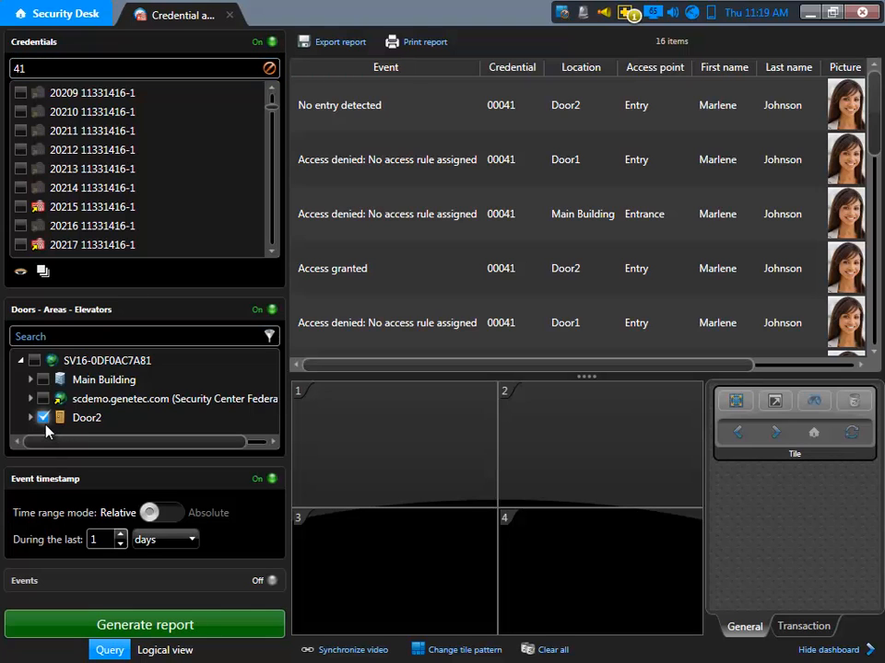
left_click(121, 626)
left_click(512, 231)
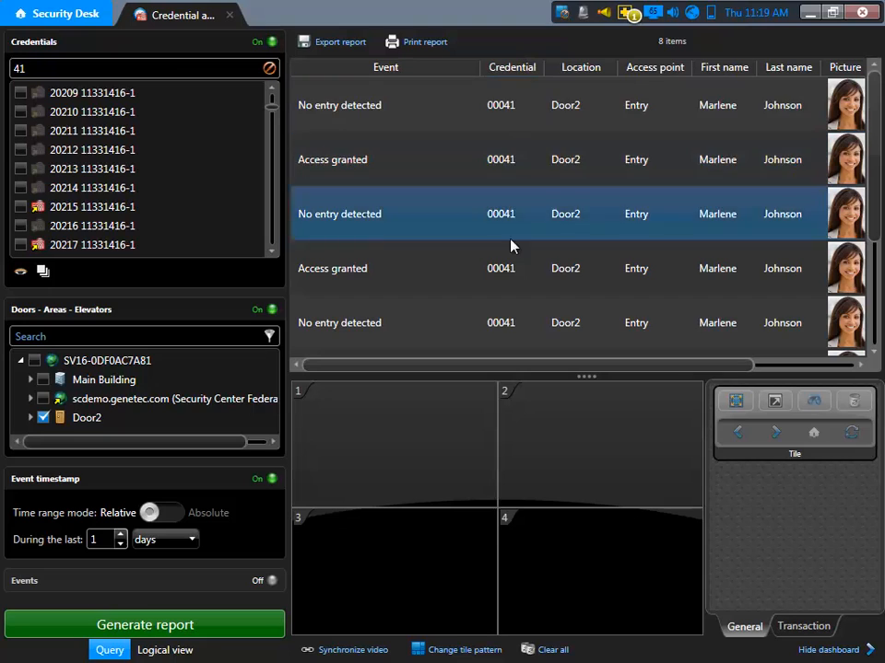
left_click(474, 138)
left_click(471, 127)
left_click(458, 282)
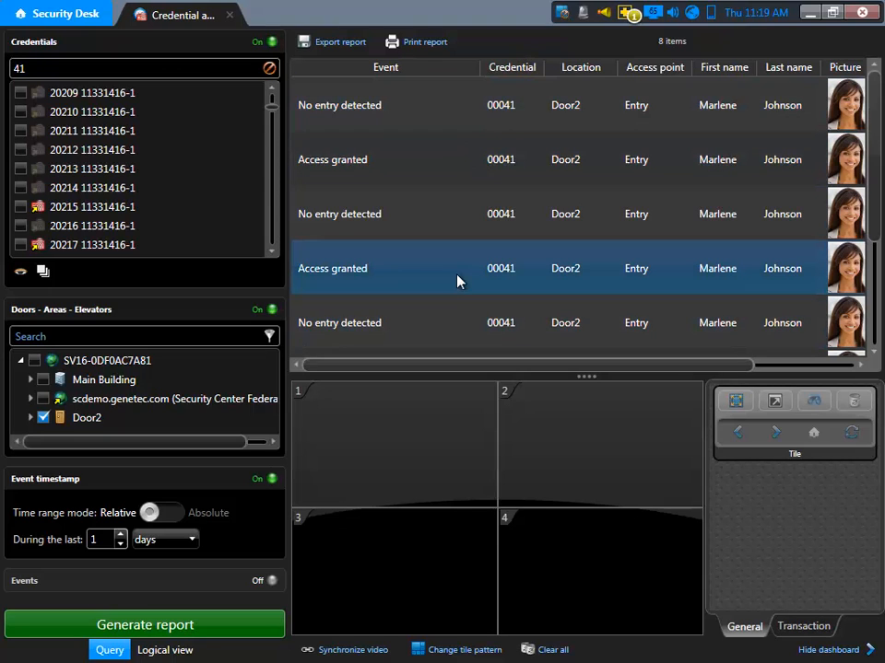
Examine the file formats offered for exporting the credential report, and cancel without saving
left_click(337, 40)
left_click(361, 224)
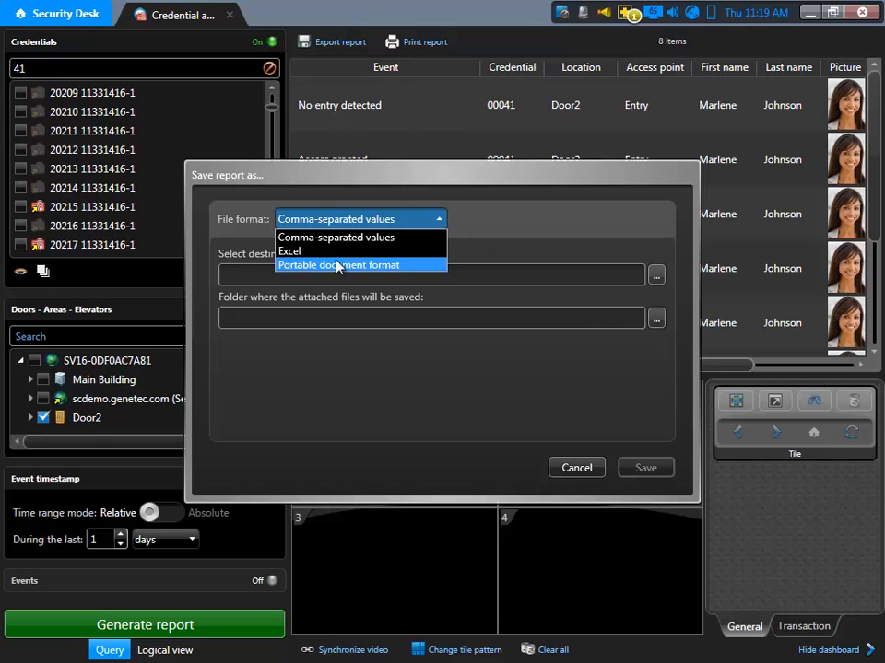
left_click(564, 467)
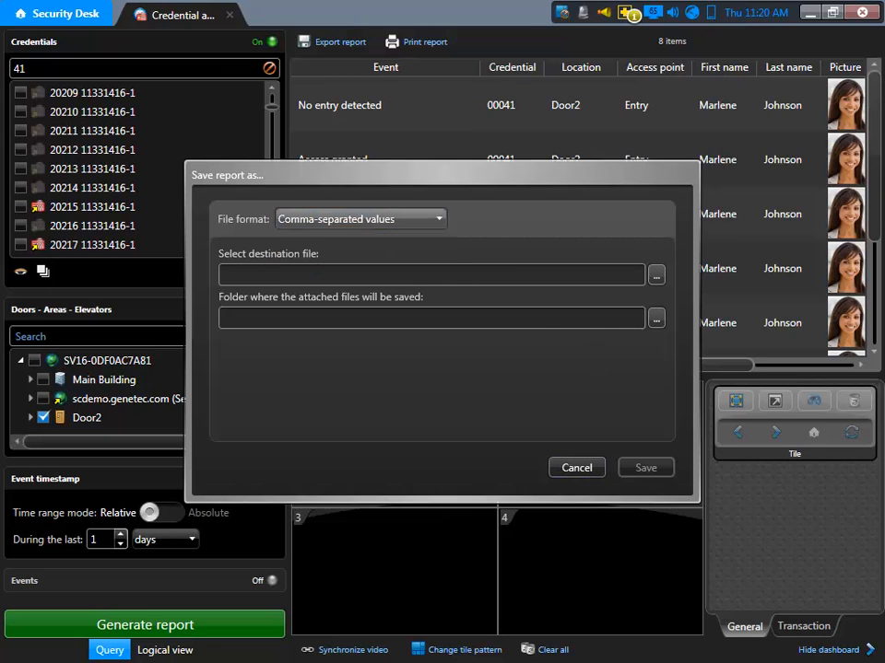
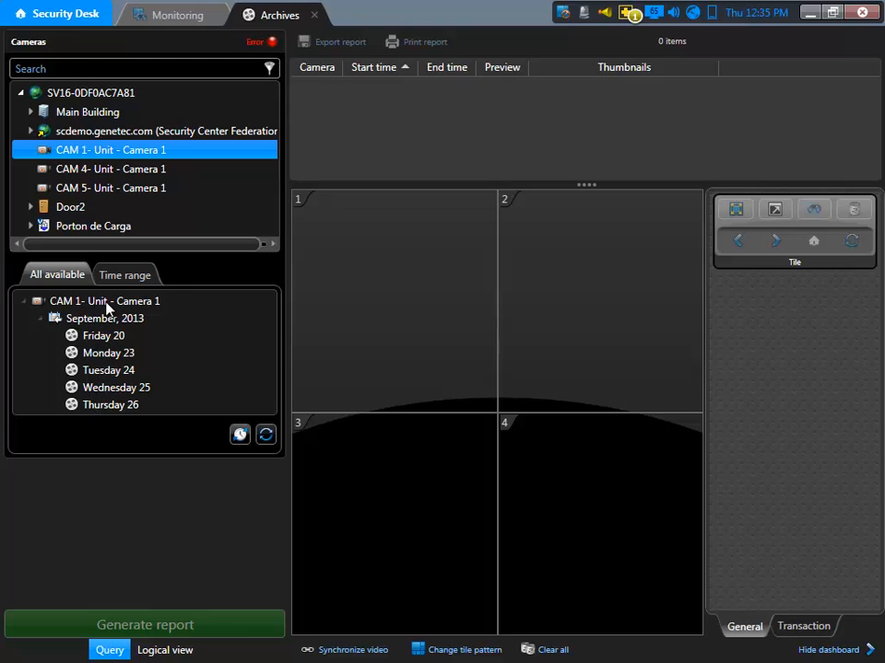
List CAM 1's archived recordings for Tuesday 24 September and enlarge the results list
double_click(99, 371)
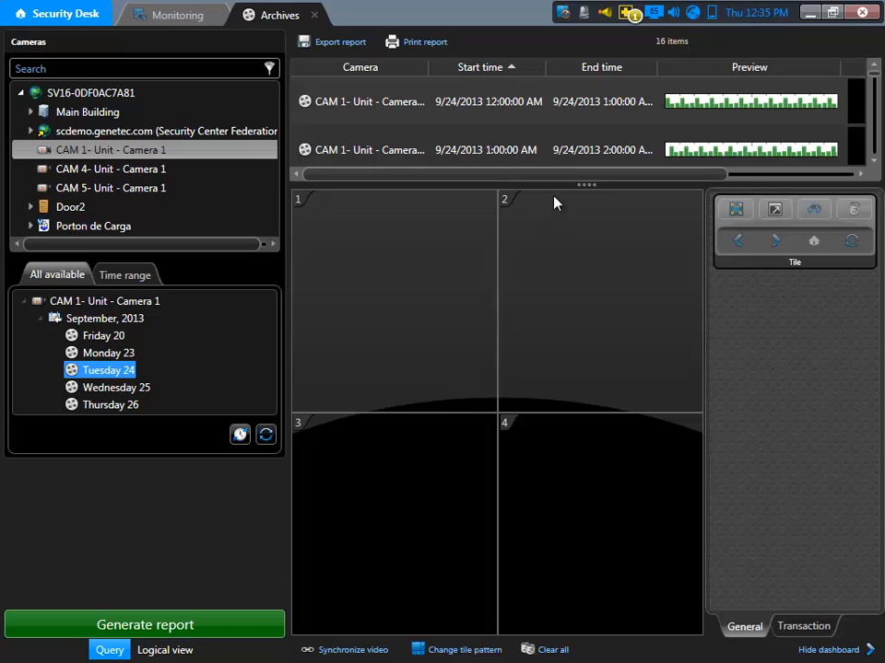
left_click_drag(554, 184, 532, 456)
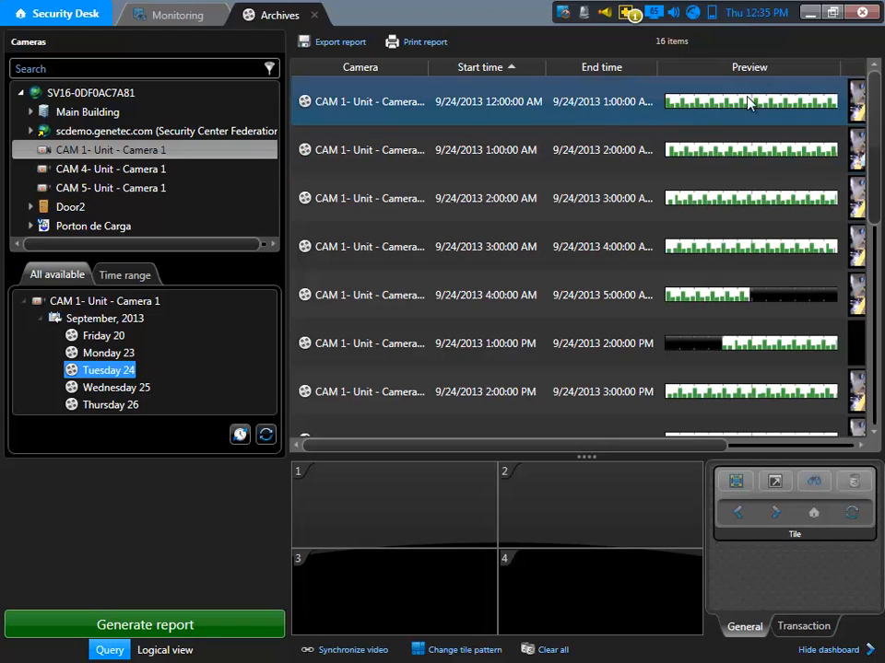
Examine the relative and absolute time range options for the archive search, and return to the list of available recording days
left_click(126, 275)
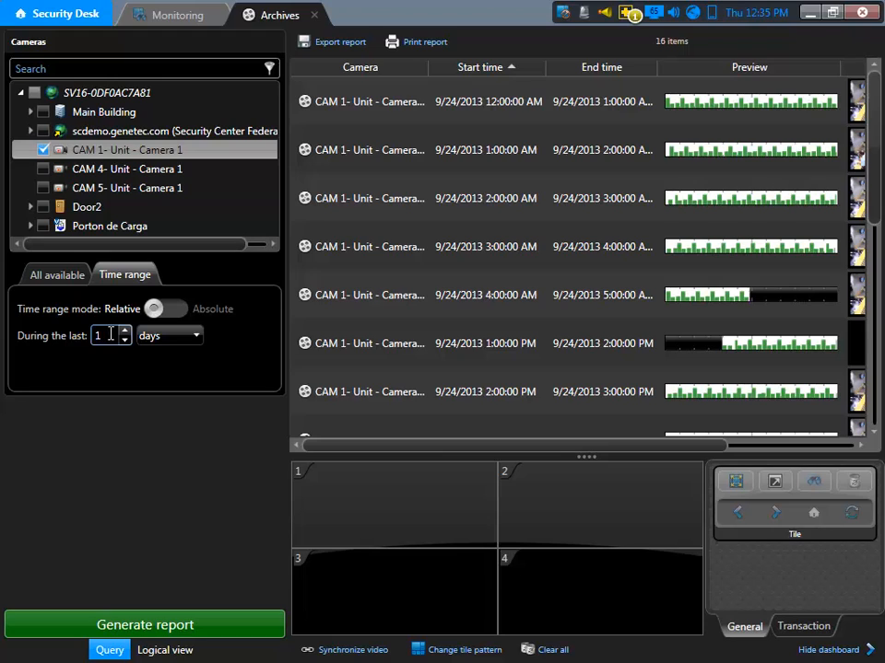
left_click(172, 316)
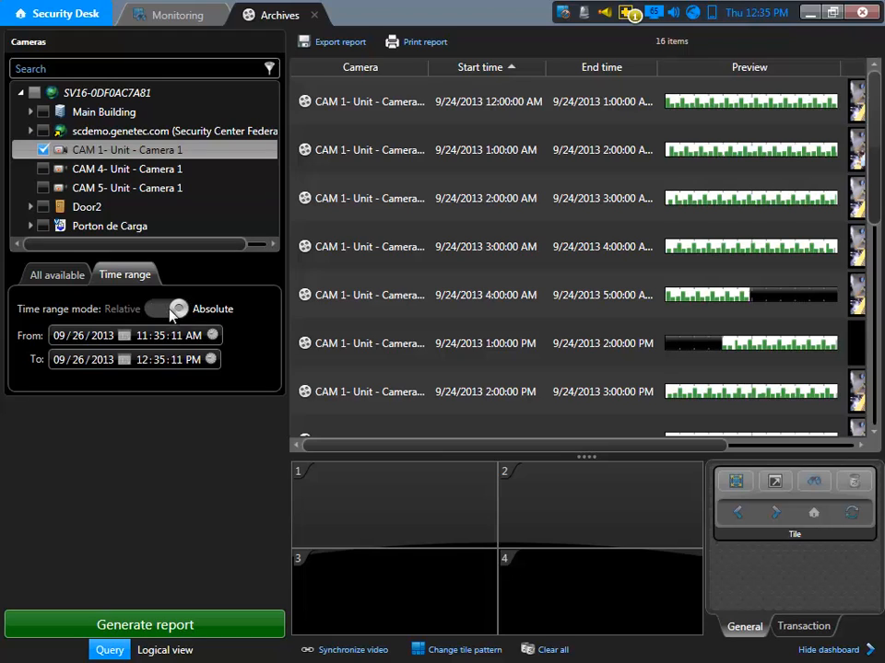
left_click(166, 313)
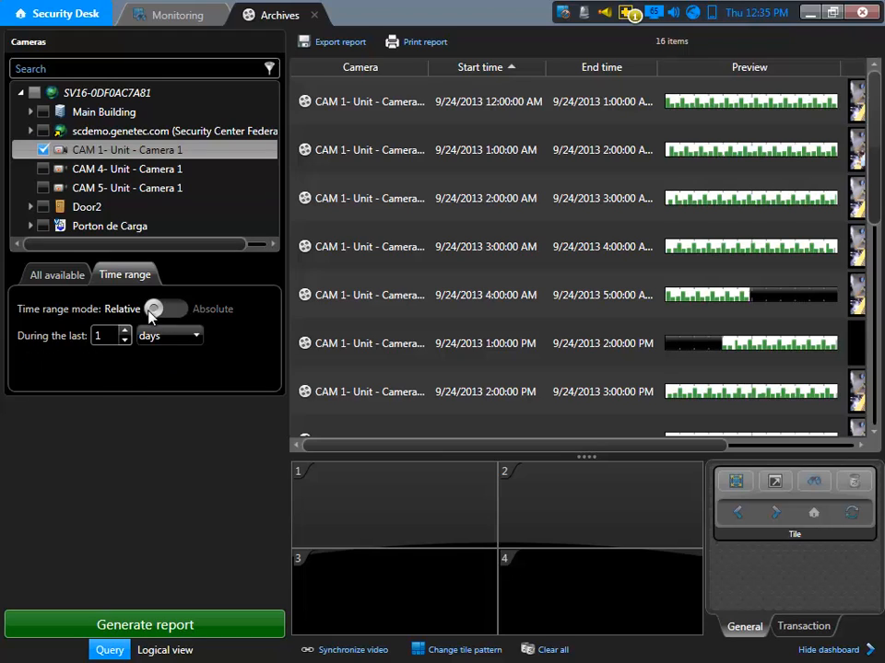
left_click(62, 275)
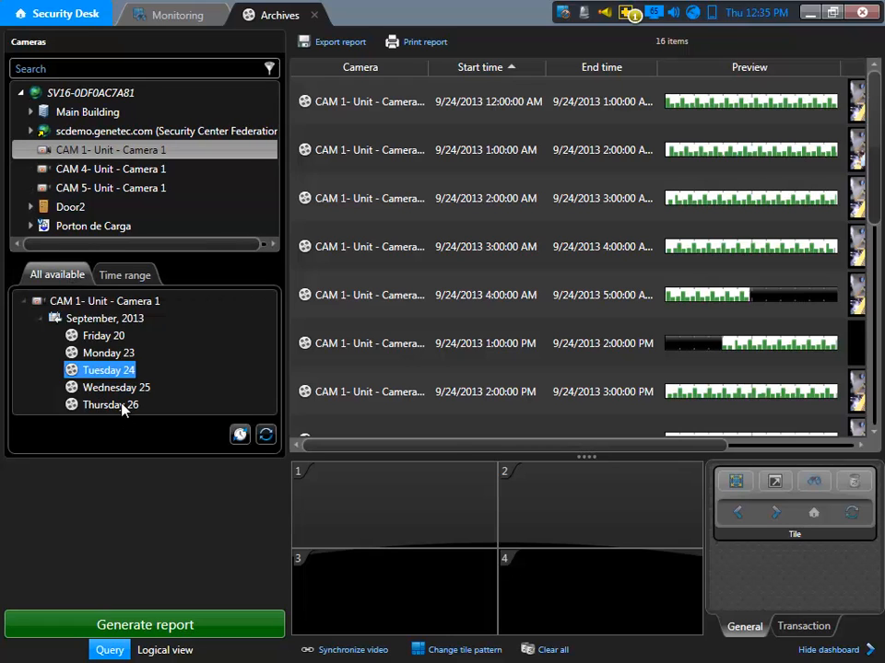
List CAM 1's recordings for Monday 23, and set an absolute time range with both dates at 09/23/2013
left_click(122, 356)
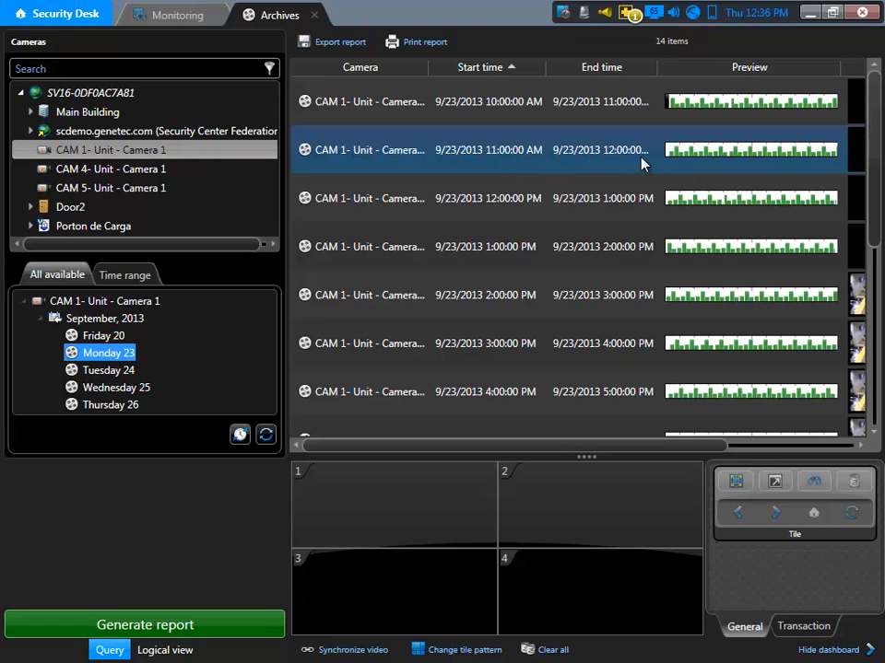
left_click(127, 277)
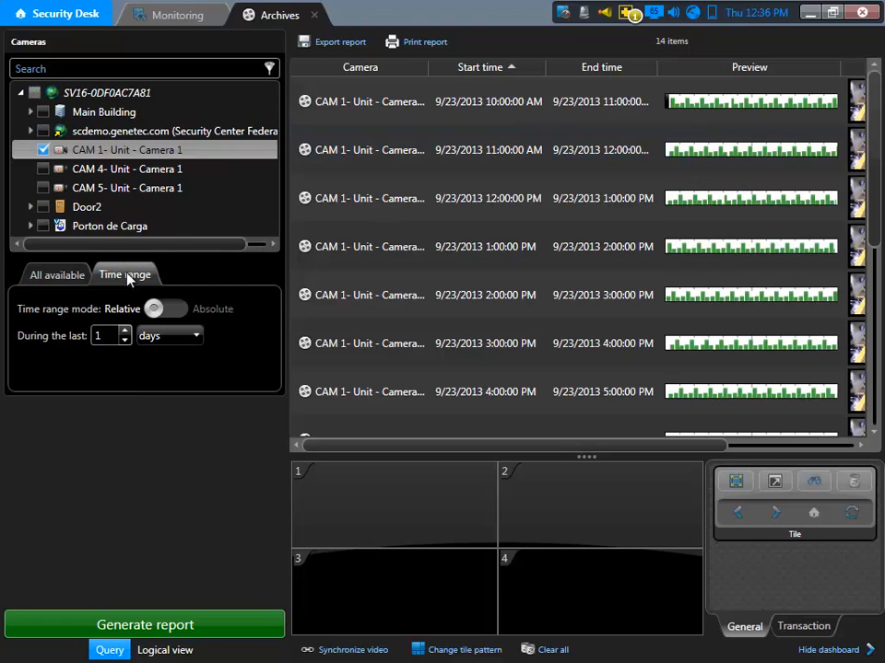
left_click(168, 309)
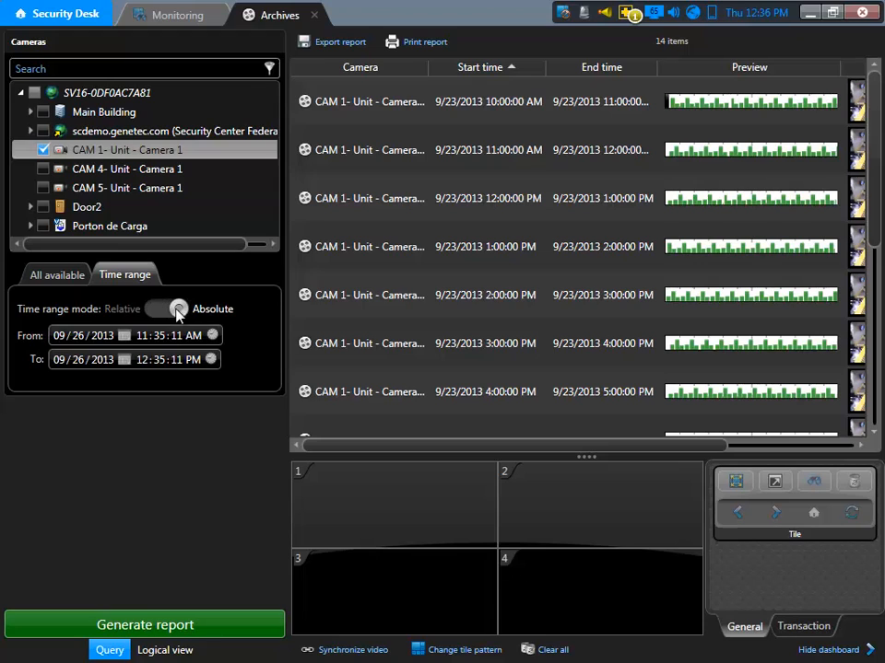
left_click(124, 336)
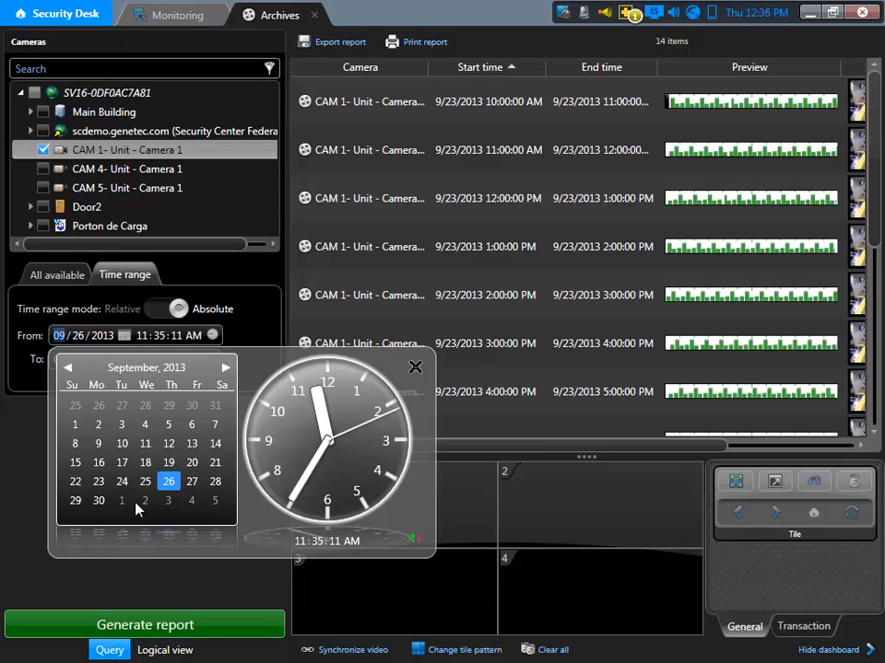
left_click(97, 485)
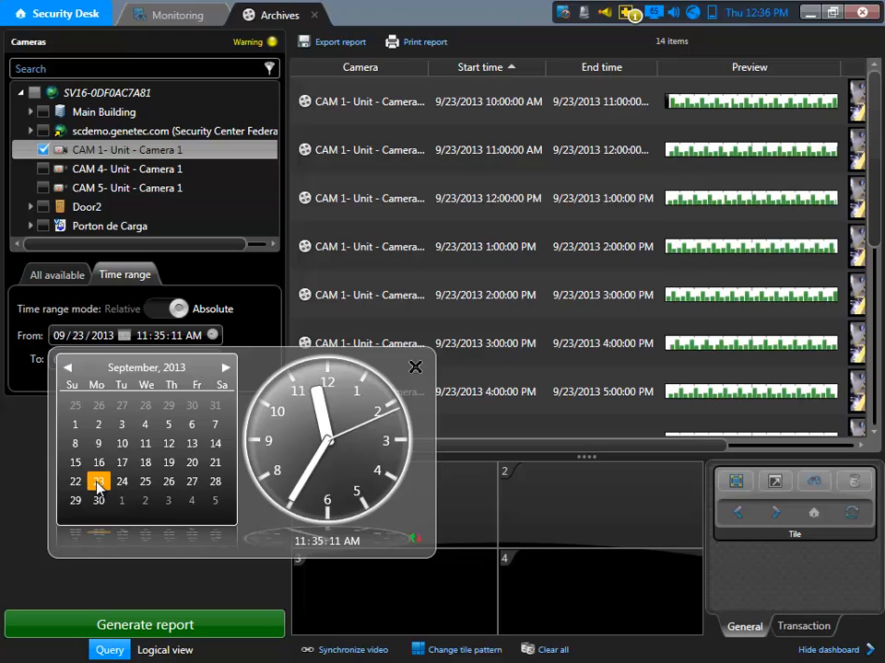
left_click(24, 462)
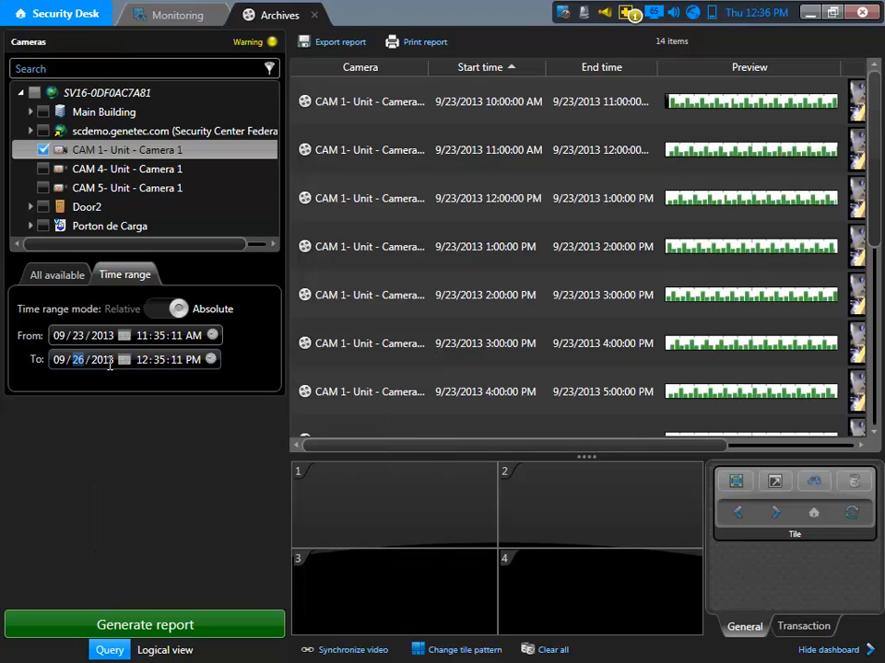
left_click(125, 360)
left_click(95, 507)
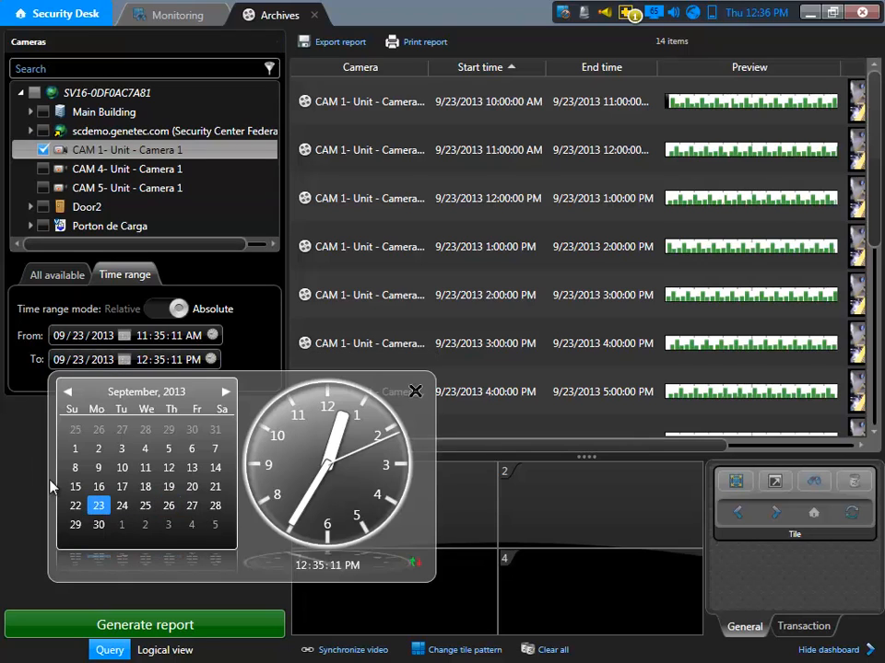
left_click(33, 470)
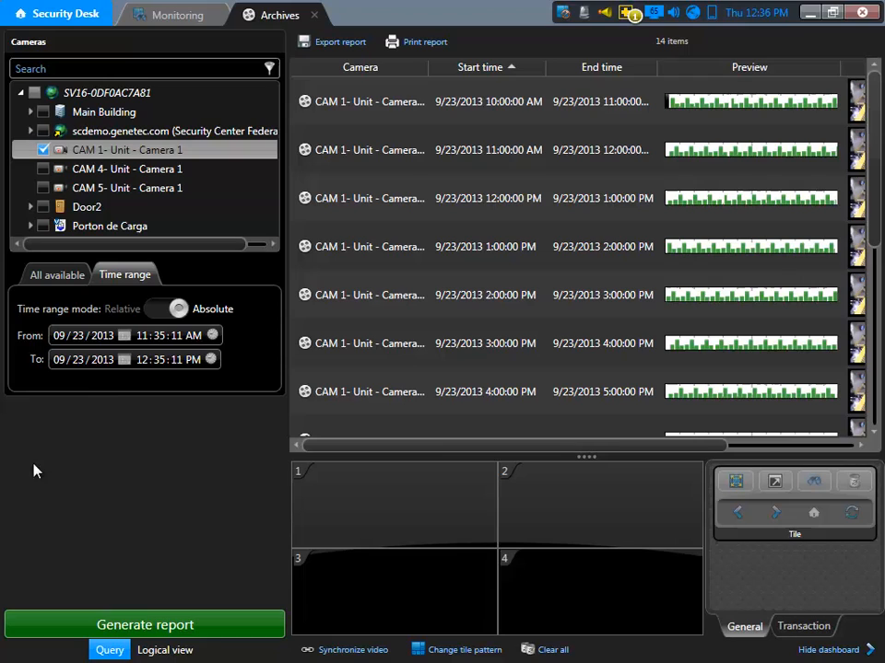
Set the time range from 11:02:11 AM to 11:03:11 AM and generate the CAM 1 archive report
left_click(163, 338)
type("0")
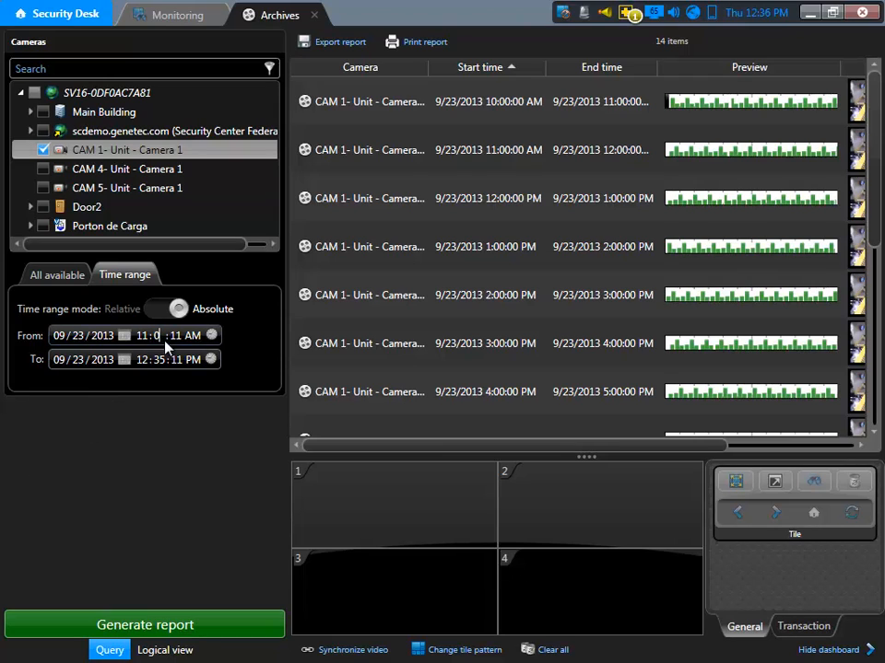
type("2")
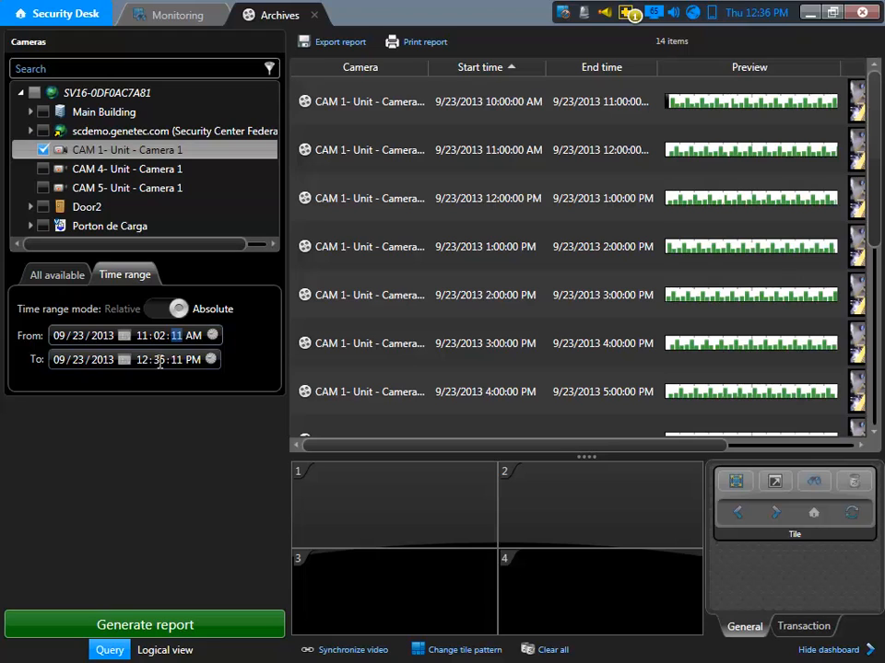
left_click(142, 360)
type("11")
left_click(161, 360)
type("03")
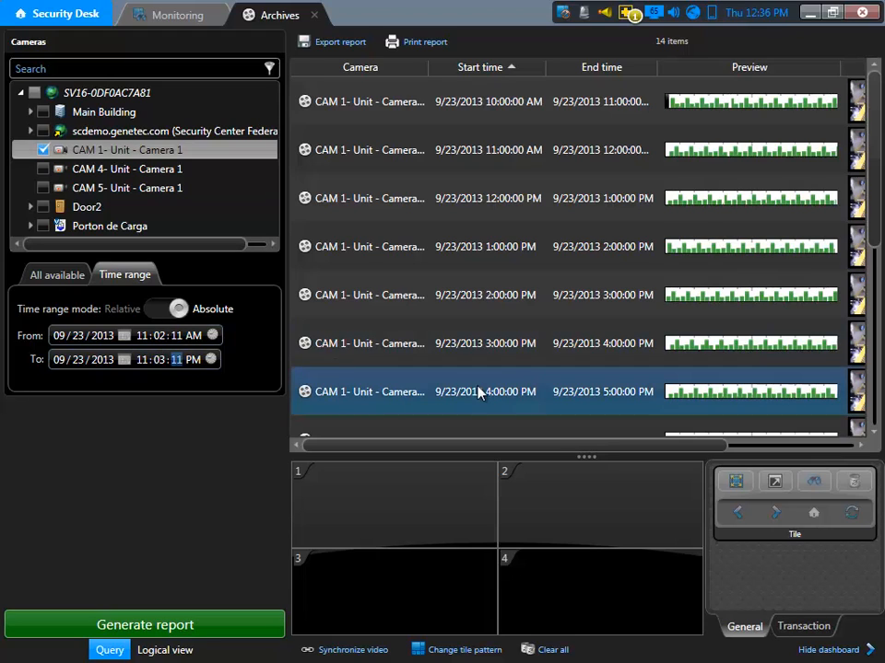
left_click(195, 360)
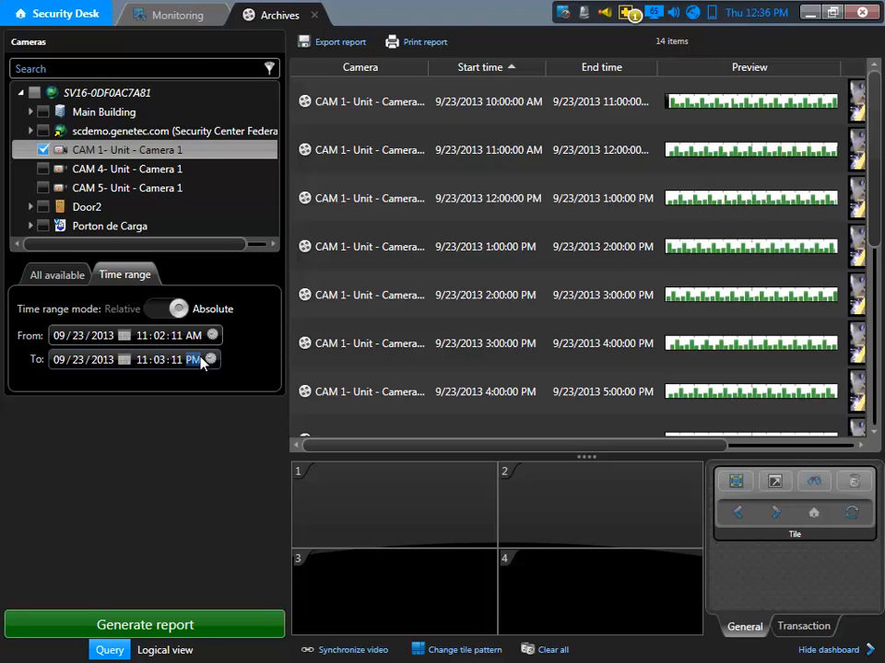
type("a")
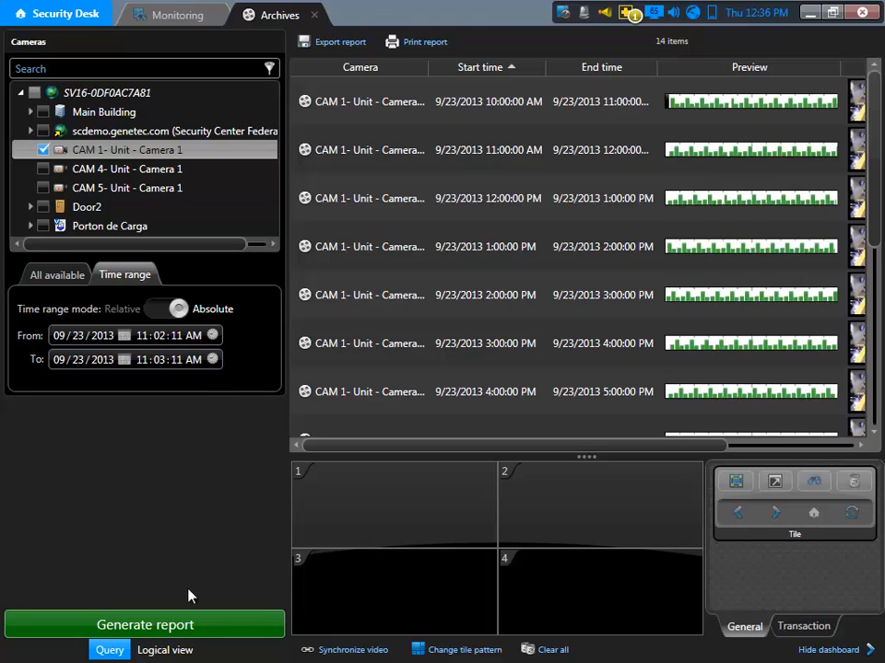
left_click(175, 625)
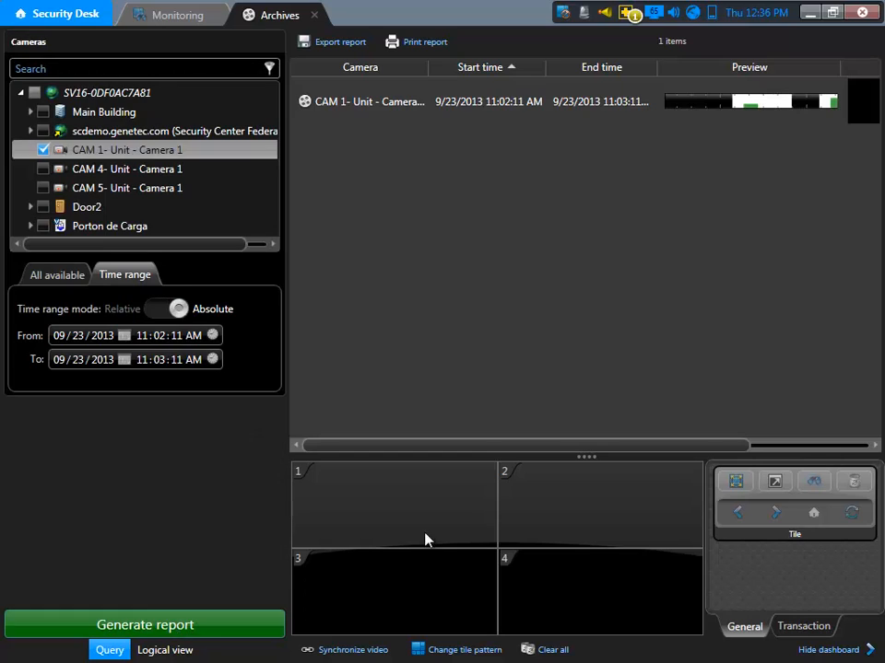
Play the found CAM 1 recording in tile 1 and enlarge the video tile area
left_click(485, 109)
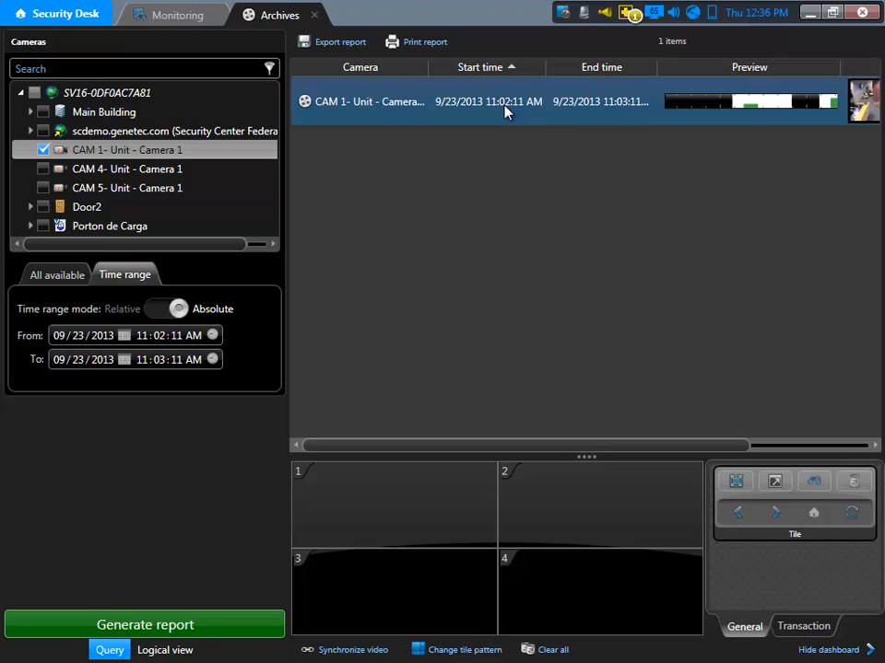
left_click(630, 113)
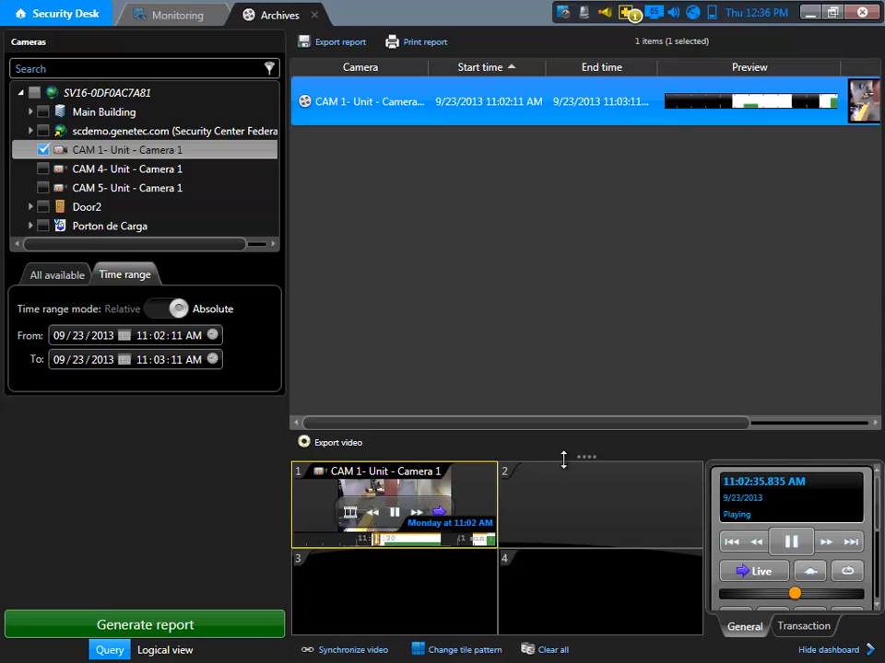
left_click_drag(564, 459, 573, 172)
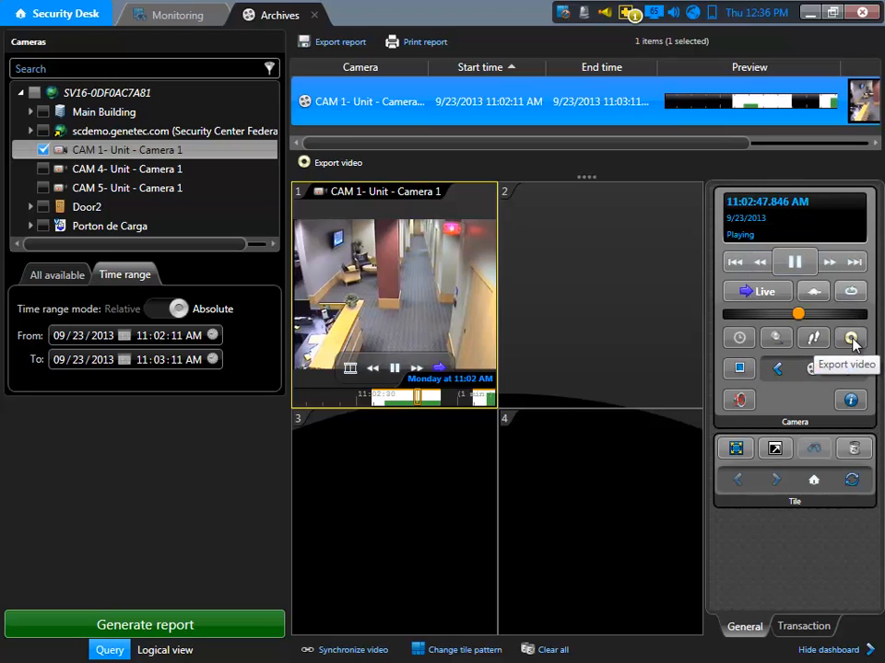
Export the selected CAM 1 recording in g64 format to the Desktop folder, and close the finished export
left_click(329, 164)
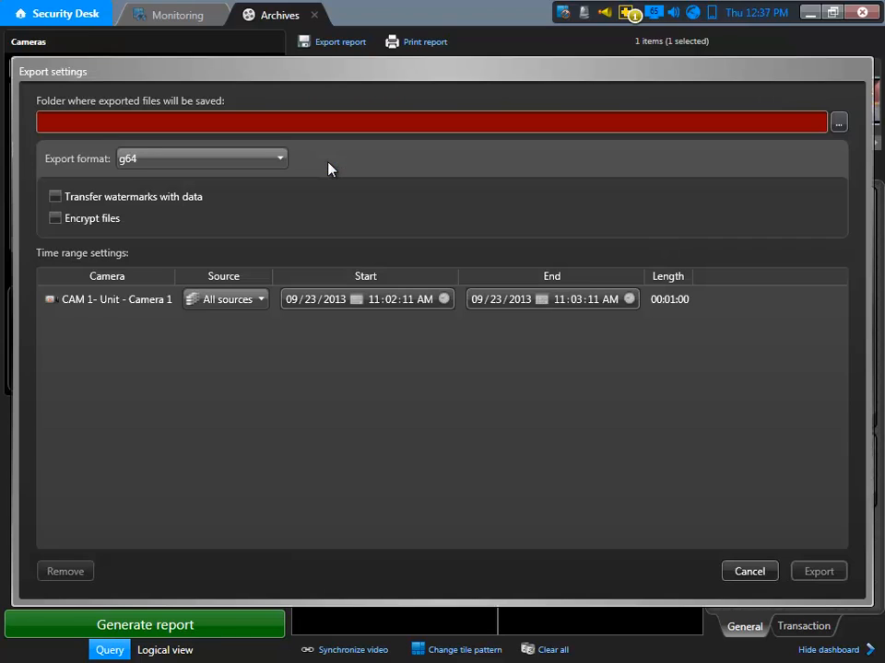
left_click(834, 122)
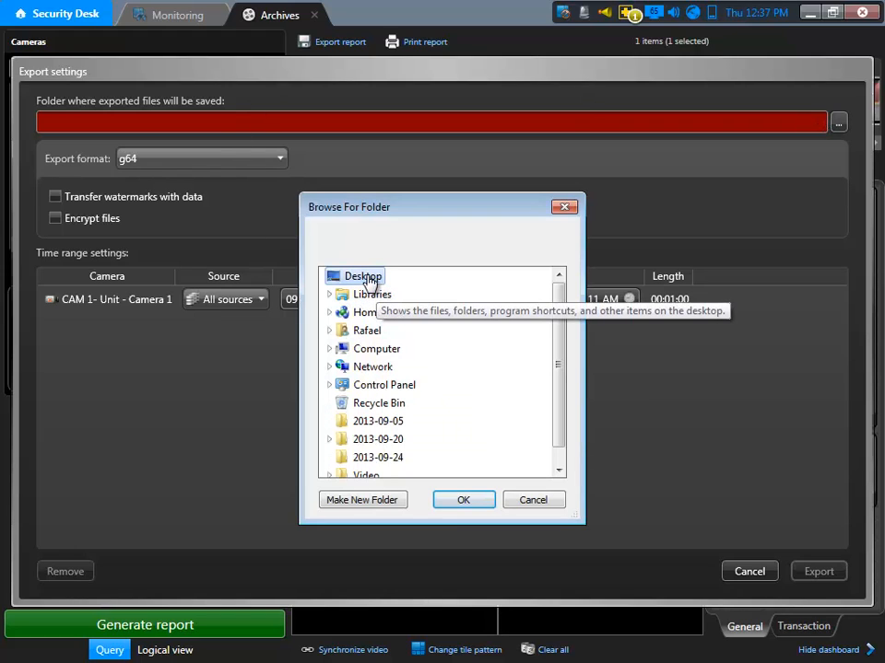
left_click(460, 502)
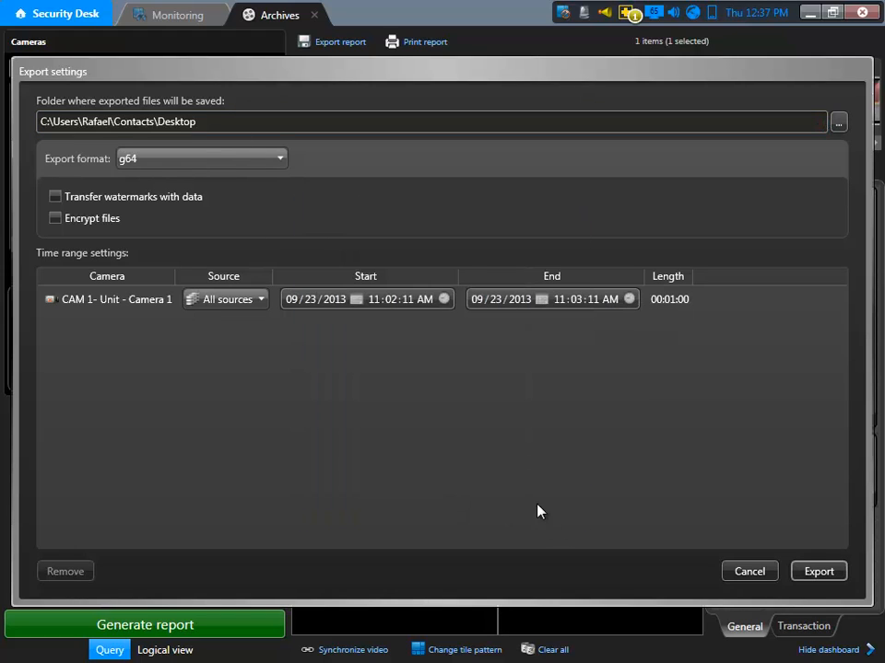
left_click(136, 162)
left_click(138, 162)
left_click(818, 571)
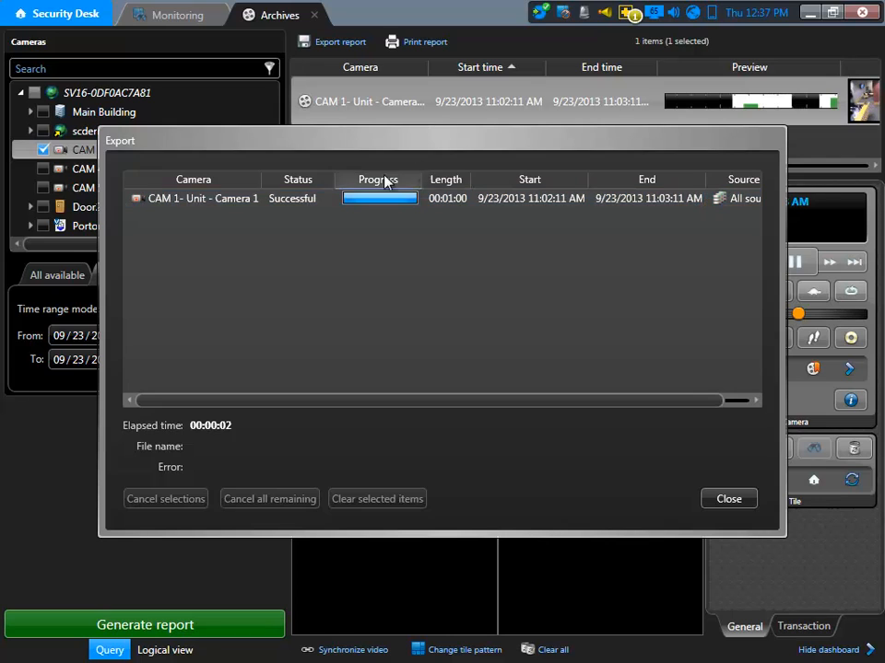
left_click(732, 499)
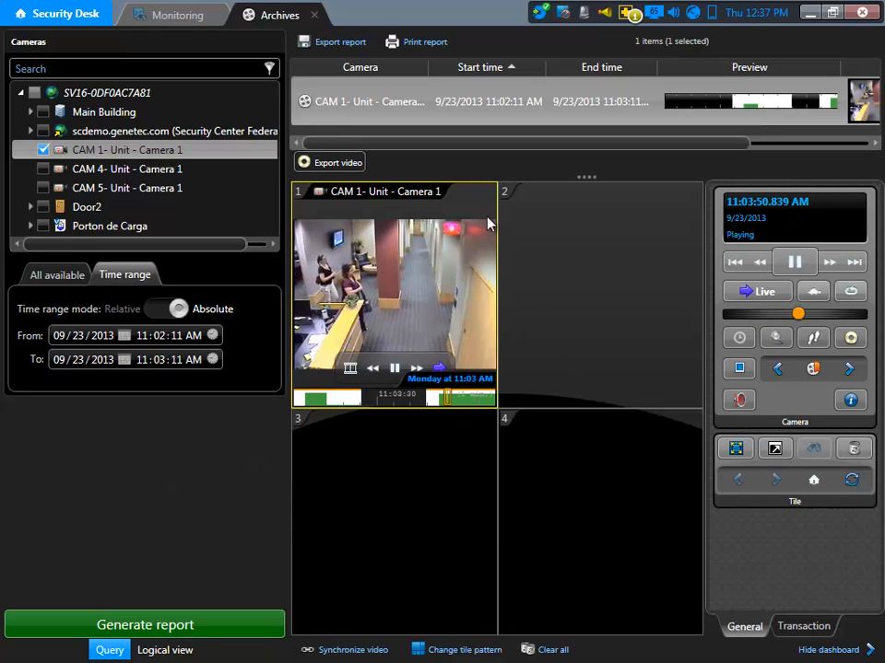
Open a new Video file player task from the investigation tasks on the home page
left_click(69, 17)
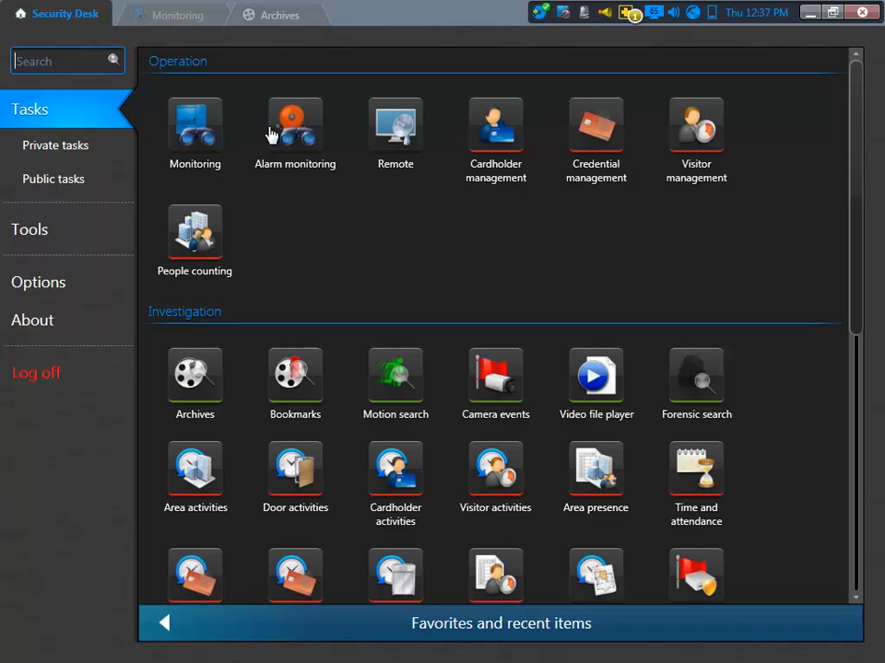
mouse_move(601, 392)
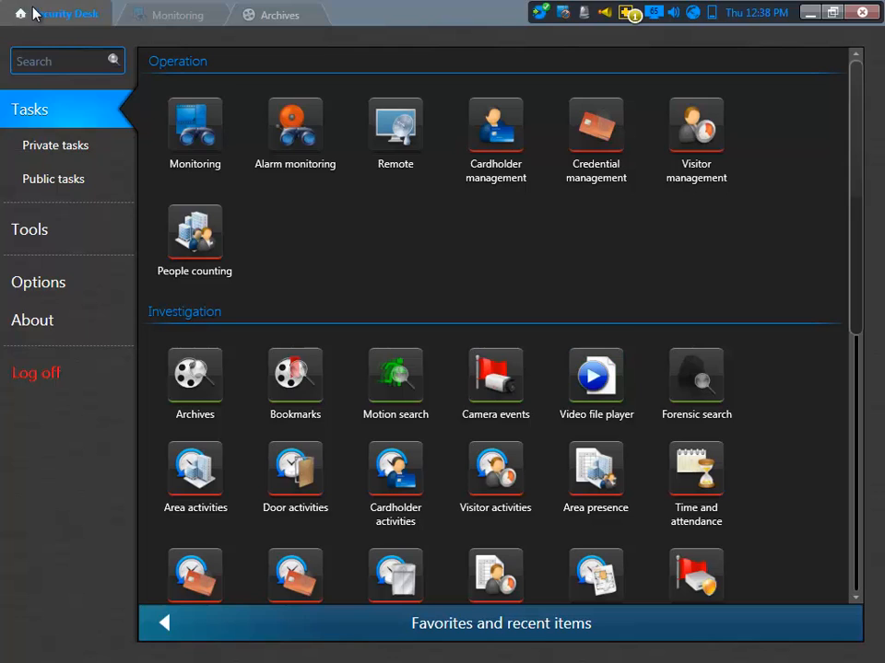
left_click(601, 374)
left_click(540, 383)
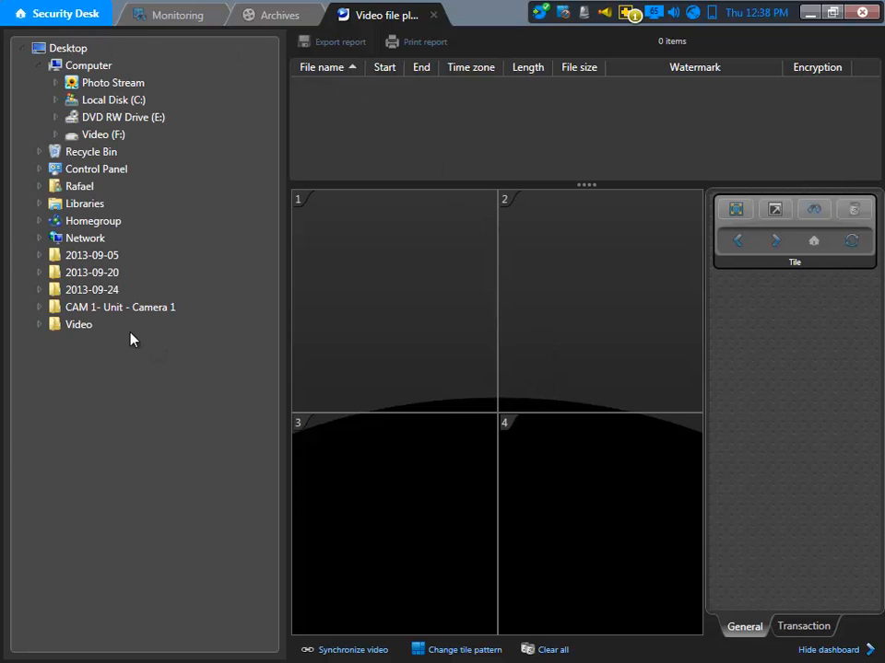
Play the exported CAM 1 video file from the desktop folder "CAM 1- Unit - Camera 1" in tile 1
left_click(95, 307)
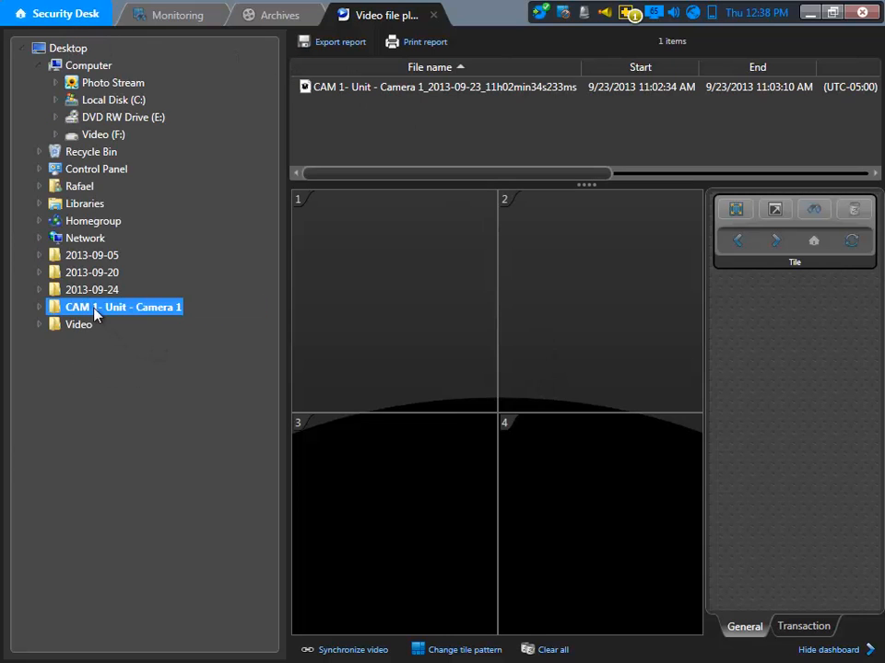
left_click(376, 100)
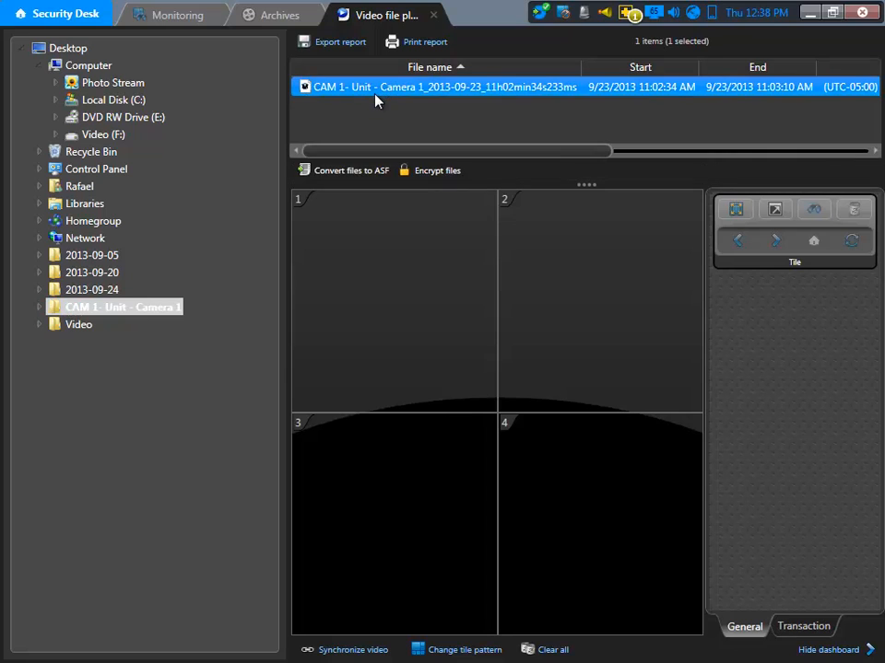
double_click(426, 95)
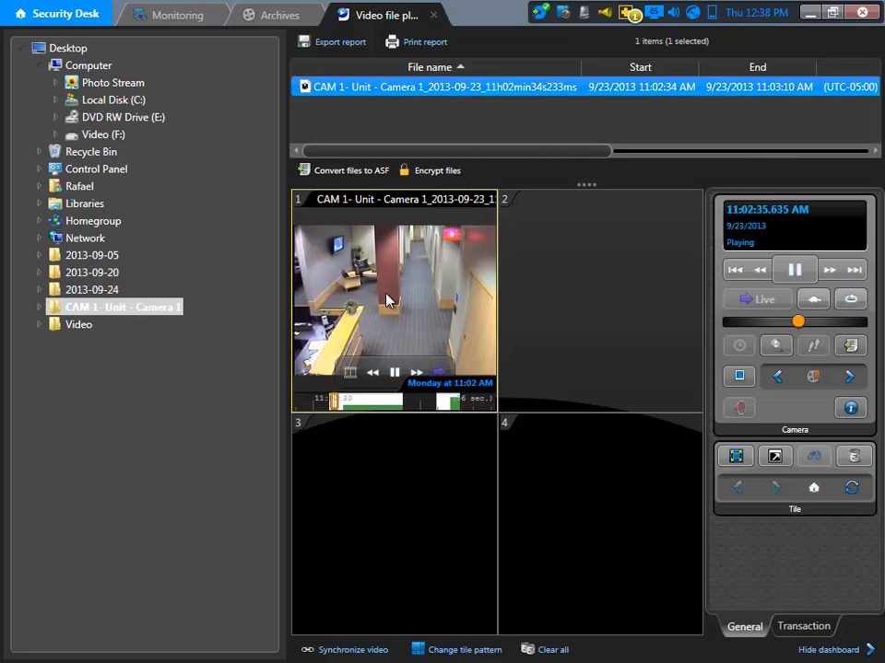